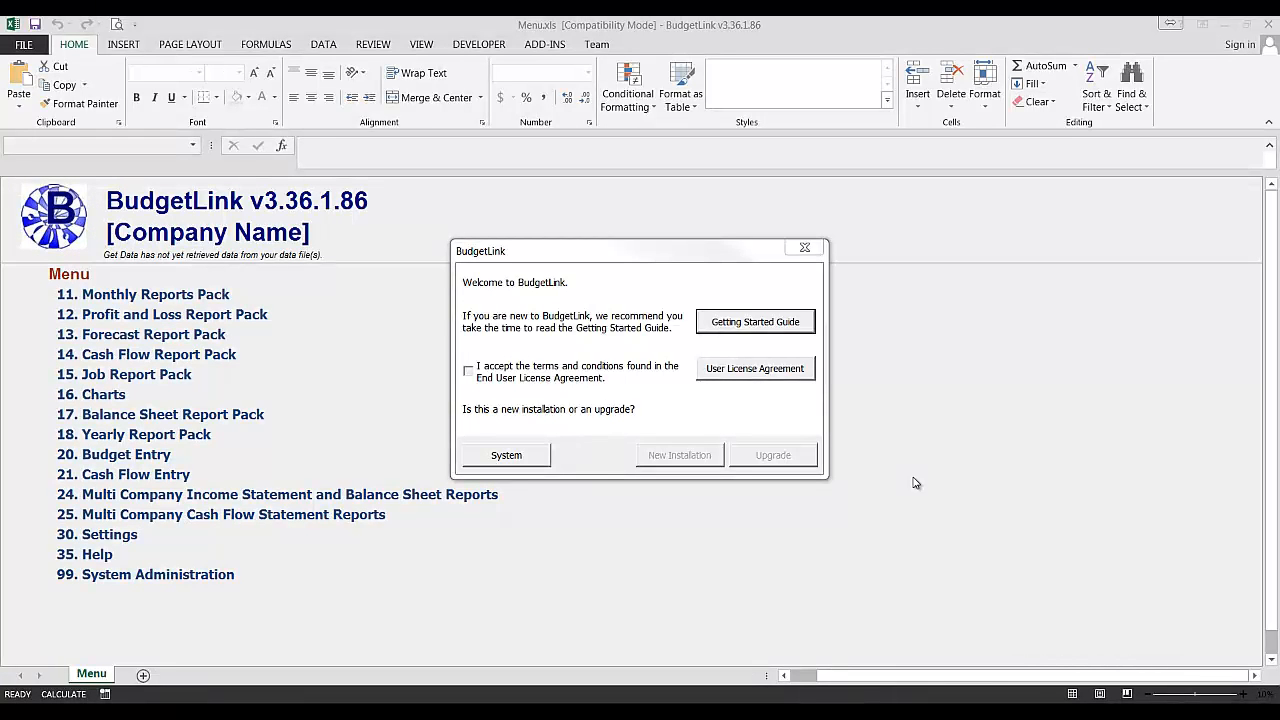
- Accept the end user licence agreement and choose a new installation
{"action": "left_click", "coordinate": [580, 381]}
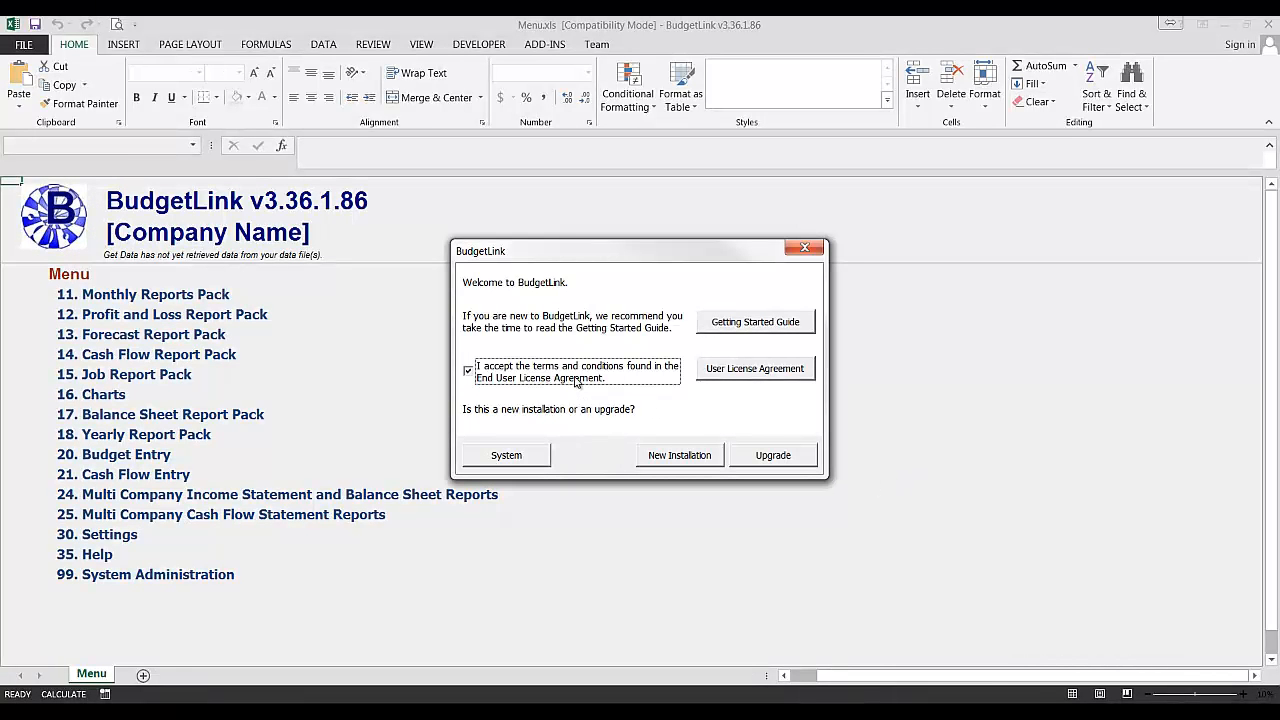
{"action": "left_click", "coordinate": [651, 454]}
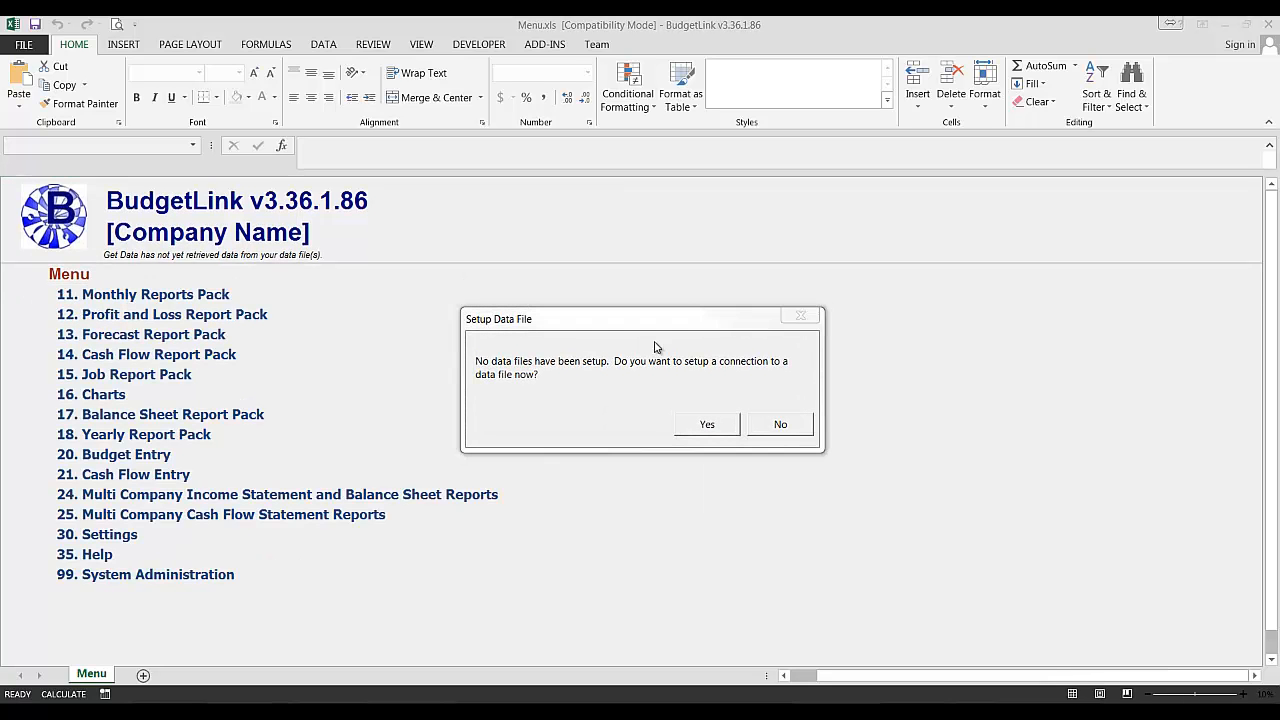
- Set up a data file connection with company name Sample and Quickbooks as the data file type
{"action": "left_click", "coordinate": [706, 425]}
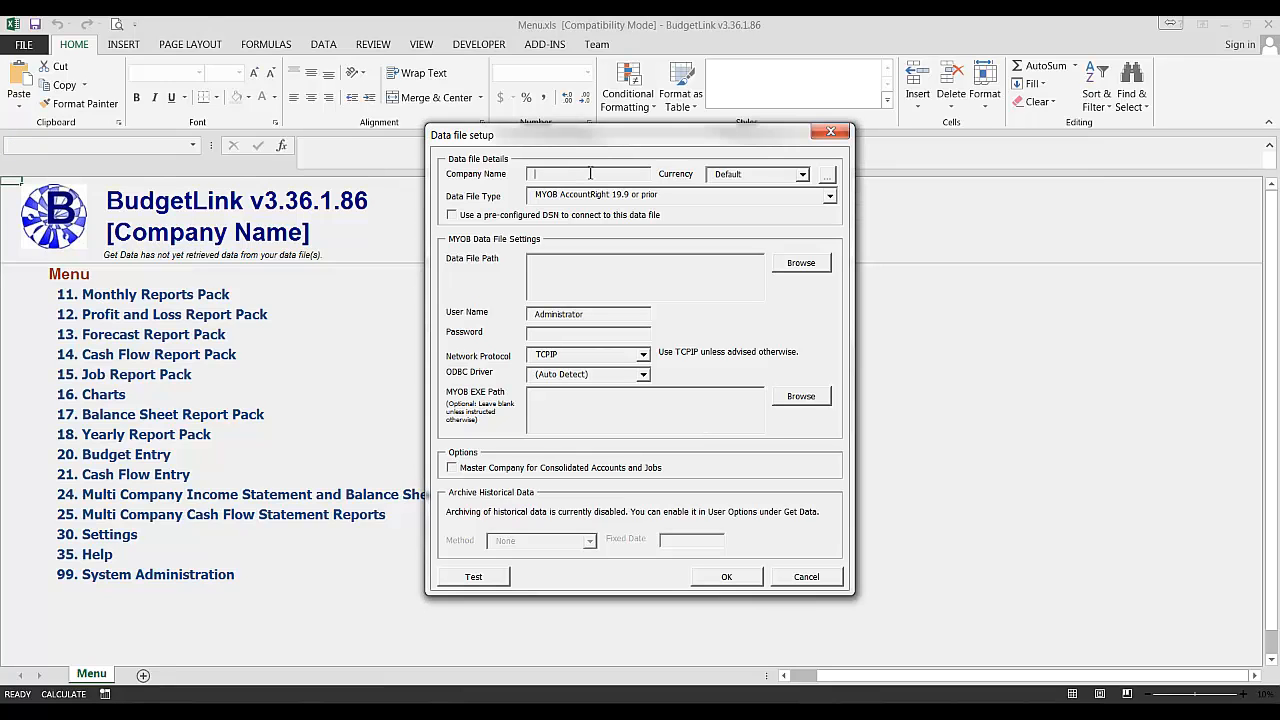
{"action": "type", "text": "Sample"}
{"action": "left_click", "coordinate": [592, 196]}
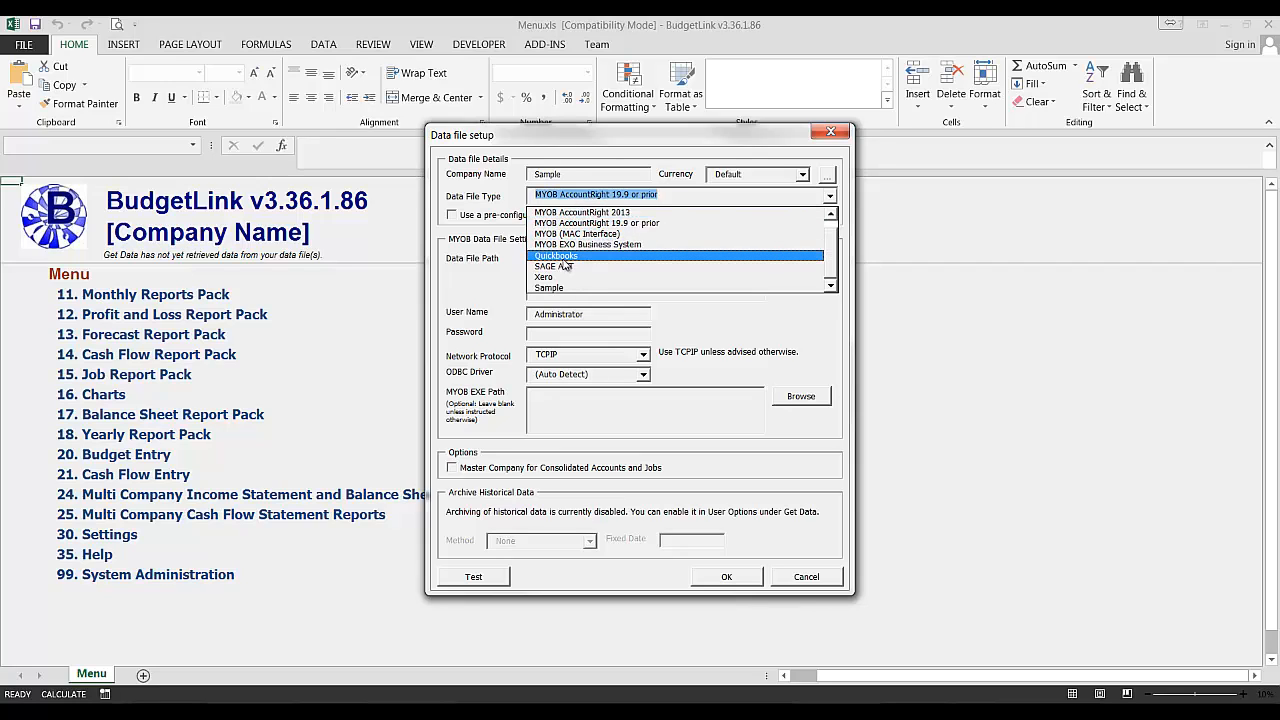
{"action": "left_click", "coordinate": [566, 258]}
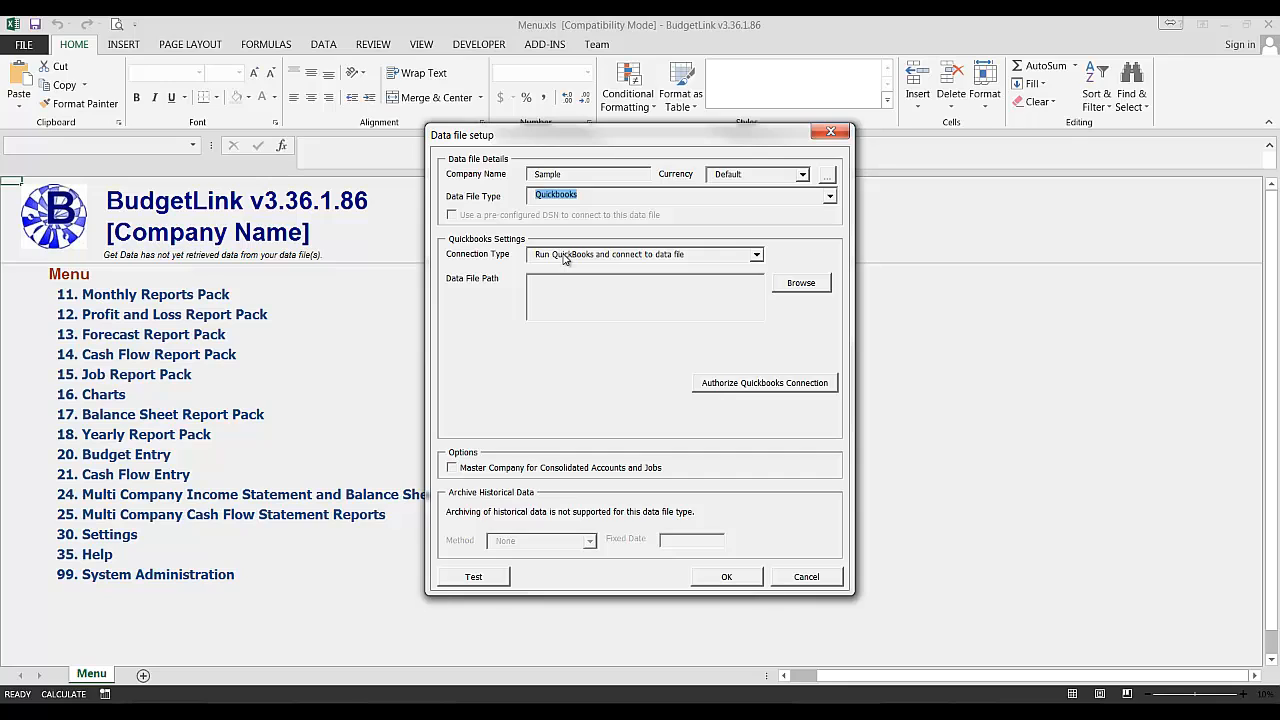
- Browse to the Sample Quickbooks folder and select the Stadium Construction and Hardware Pty Ltd QB Premier.qbw data file
{"action": "left_click", "coordinate": [426, 321]}
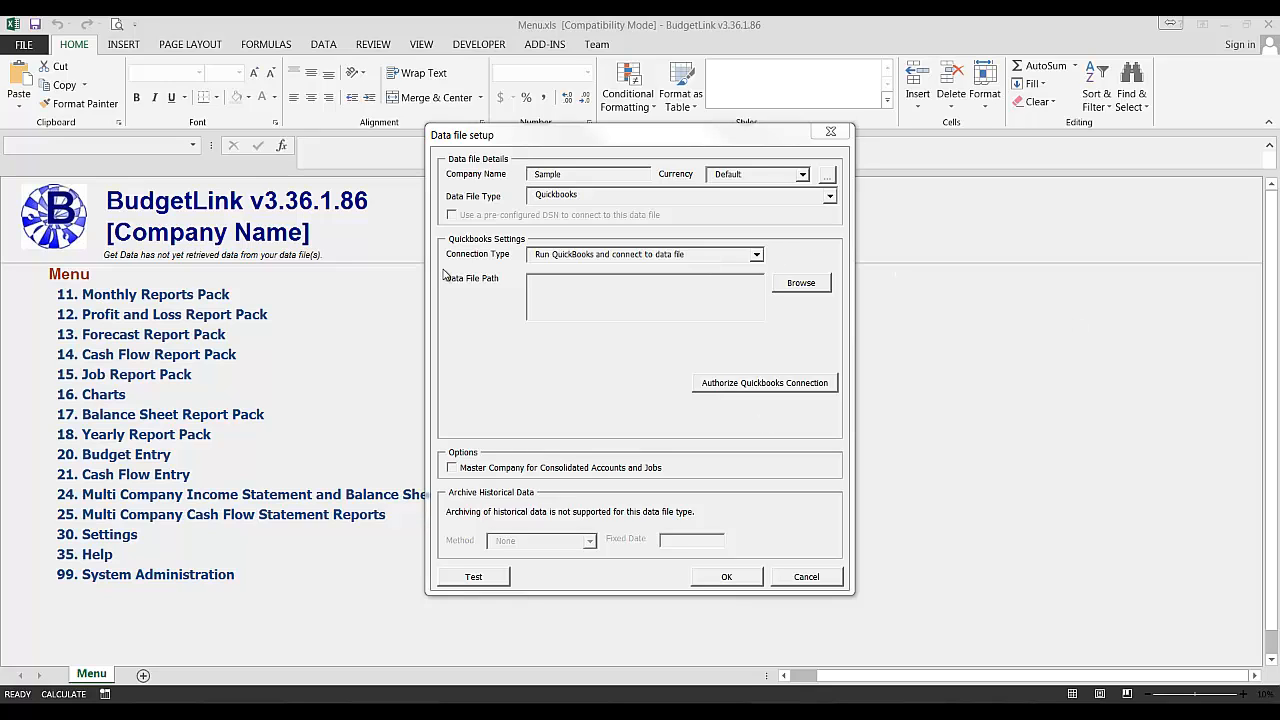
{"action": "left_click", "coordinate": [614, 292]}
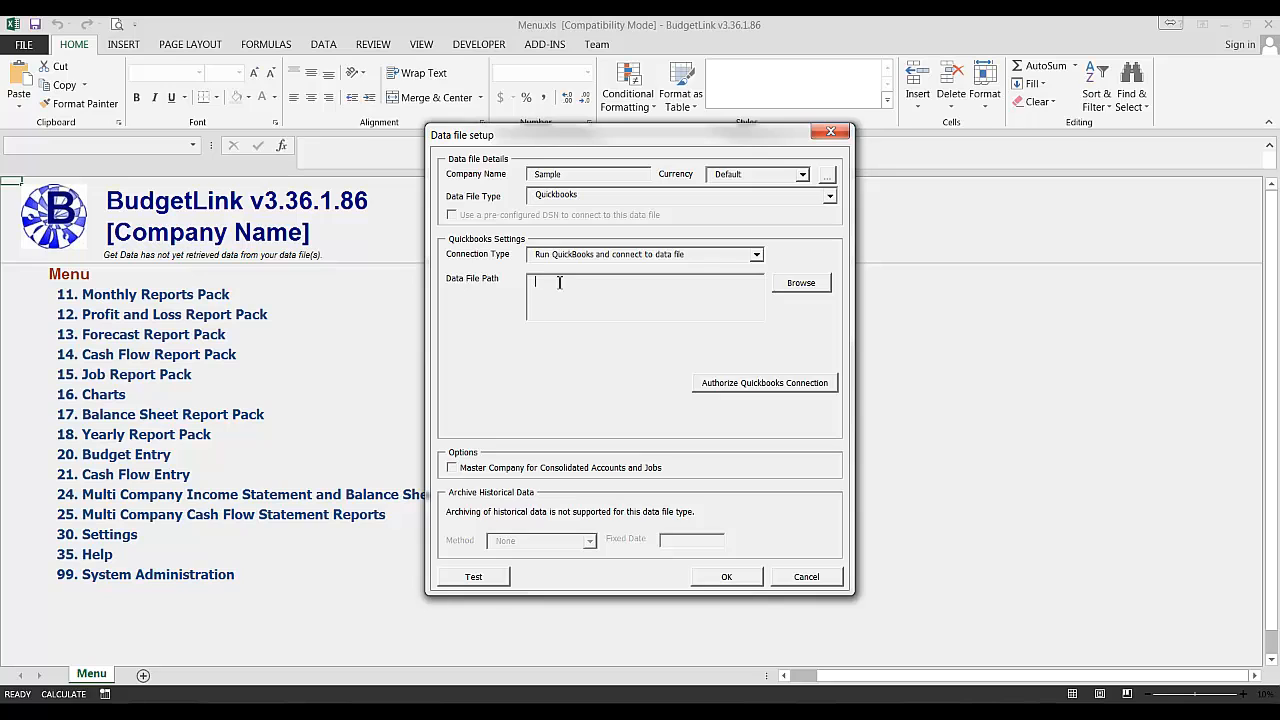
{"action": "left_click", "coordinate": [808, 284]}
{"action": "type", "text": "C:\\Development - Contracts\\Demo Data Files\\Sample Quickbooks"}
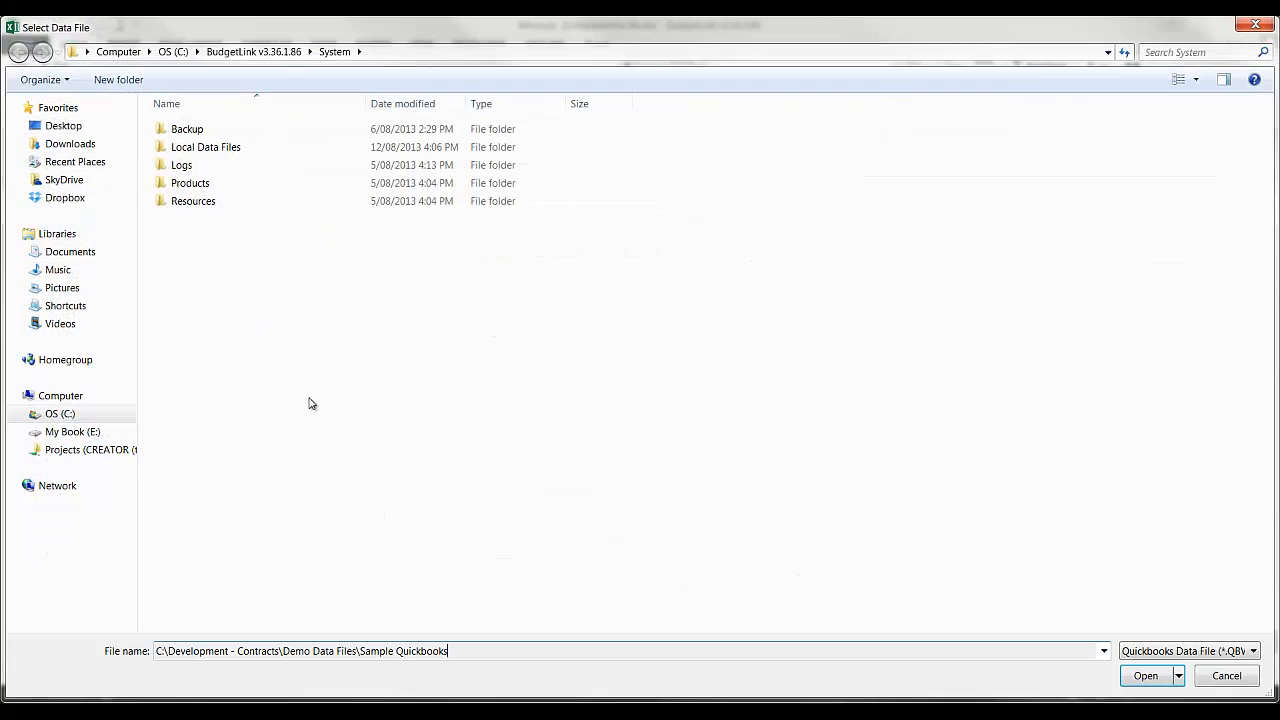
{"action": "key", "text": "Return"}
{"action": "double_click", "coordinate": [237, 128]}
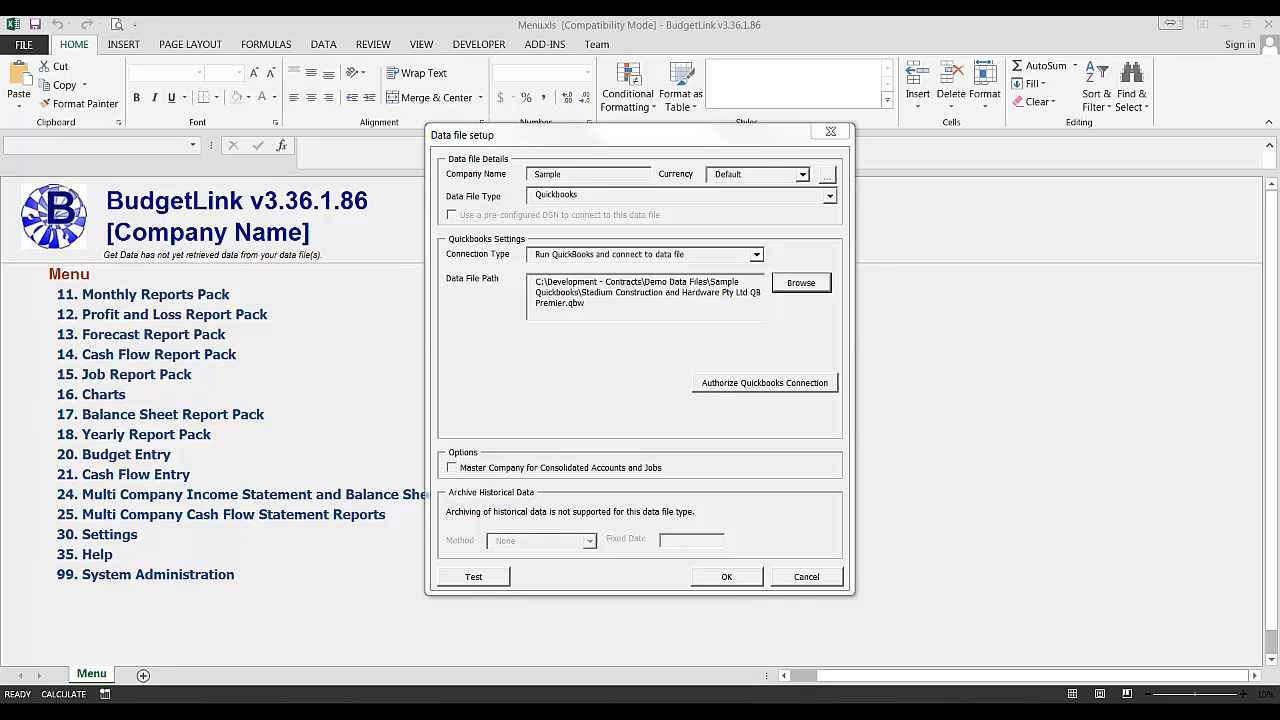
- Switch the connection type to Connect to QuickBooks data file in background and reselect the same .qbw data file
{"action": "left_click", "coordinate": [688, 258]}
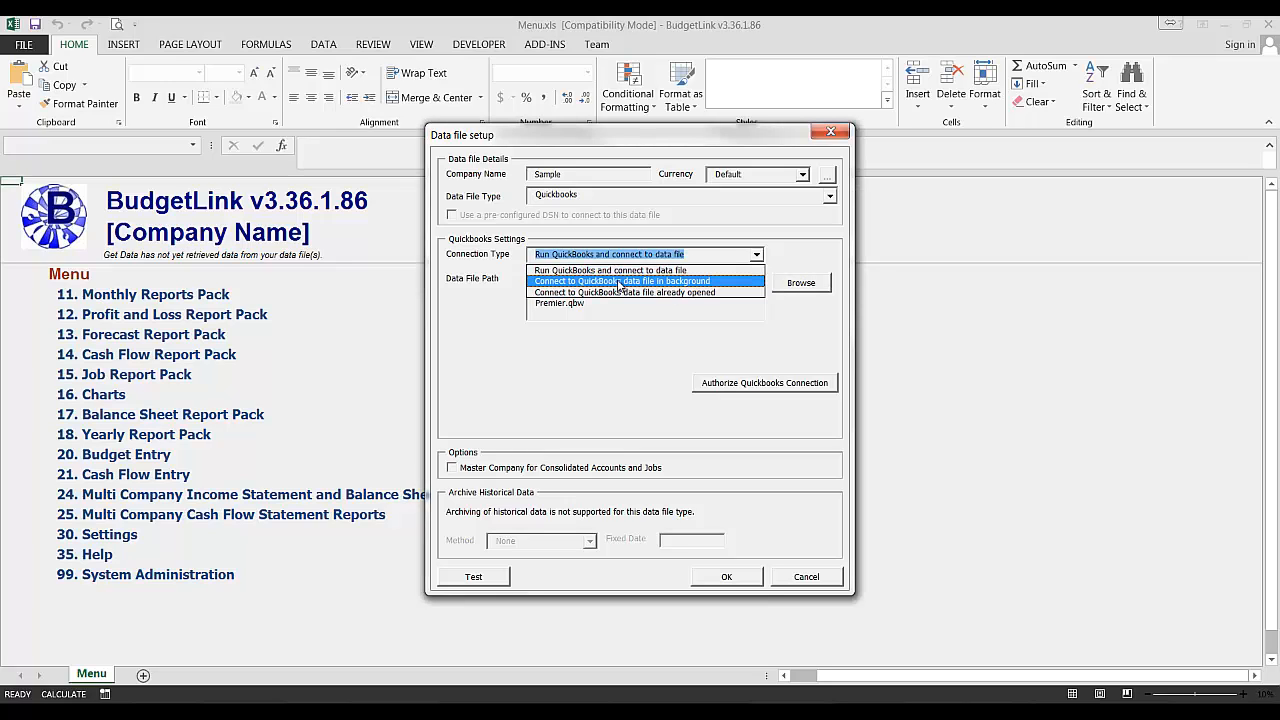
{"action": "left_click", "coordinate": [690, 281]}
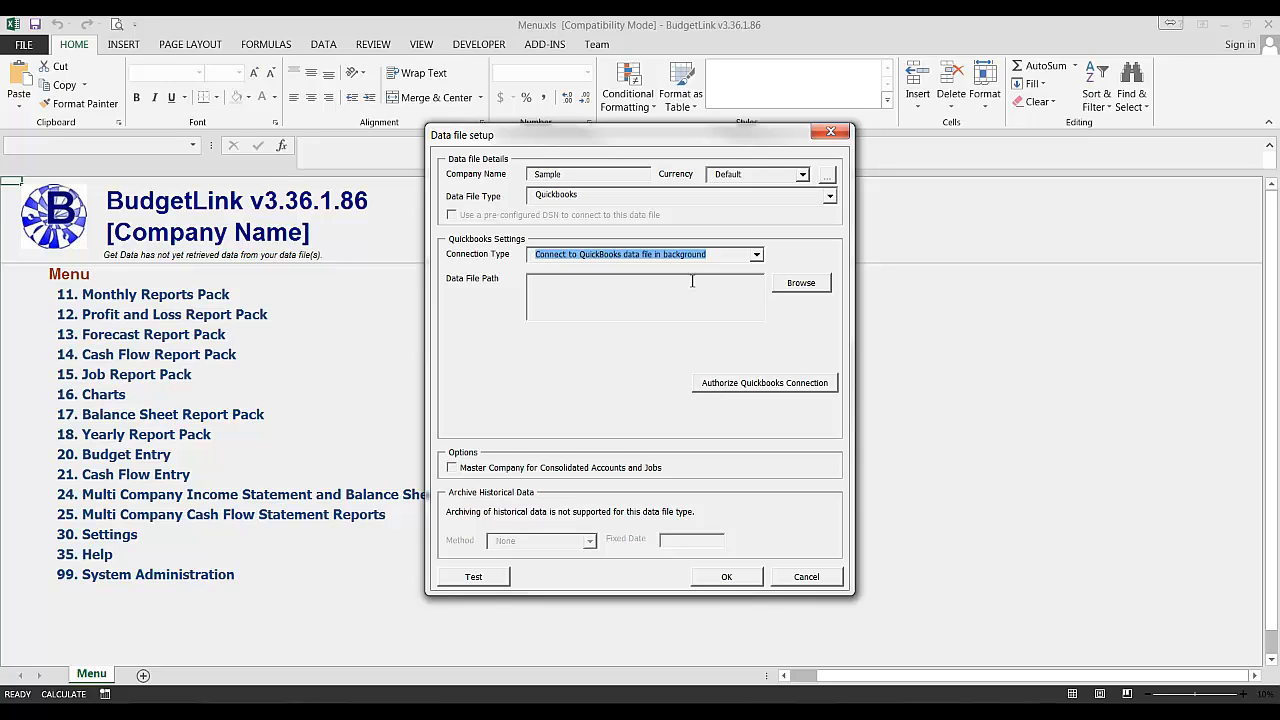
{"action": "left_click", "coordinate": [660, 281]}
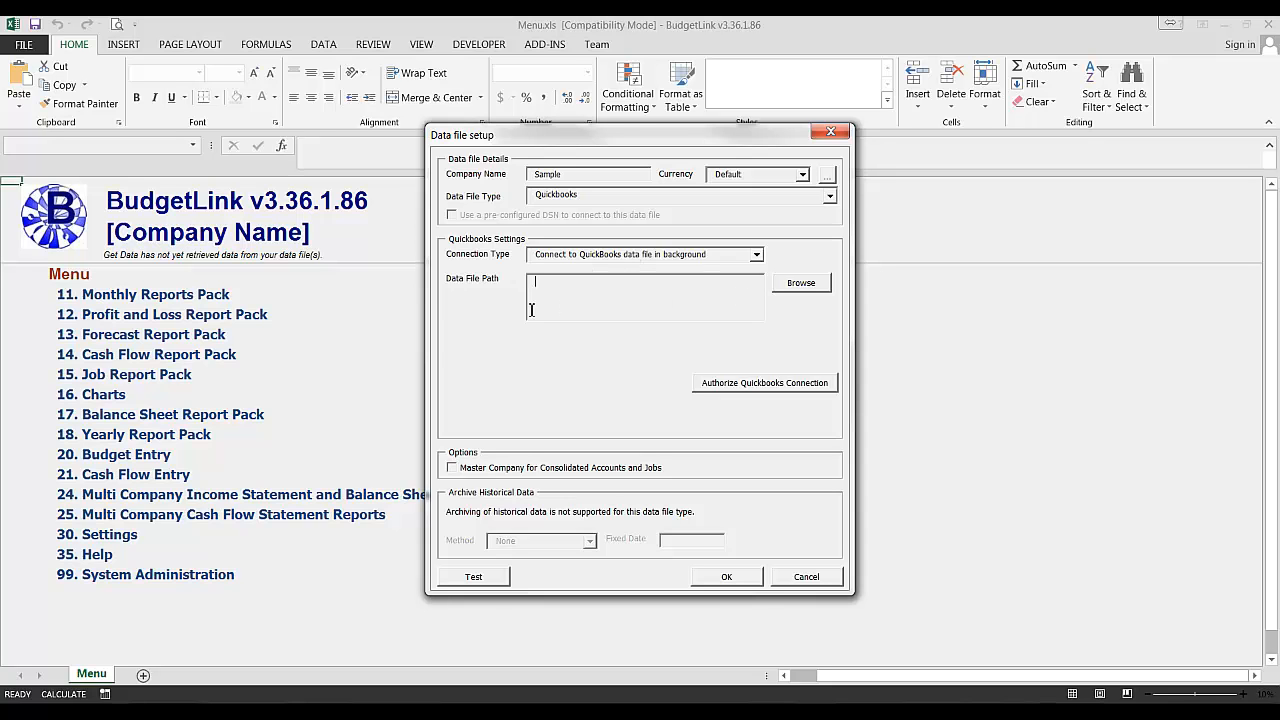
{"action": "left_click", "coordinate": [801, 284]}
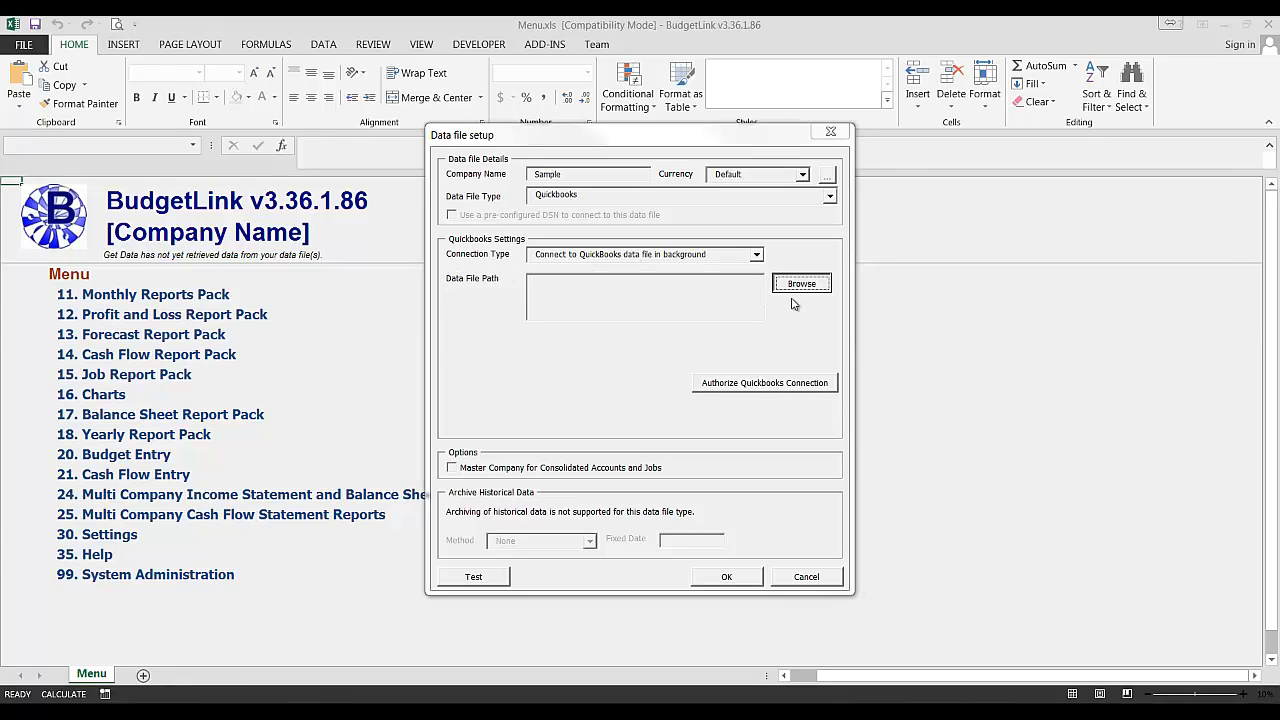
{"action": "type", "text": "C:\\Development - Contracts\\Demo Data Files\\Sample Quickbooks"}
{"action": "key", "text": "Return"}
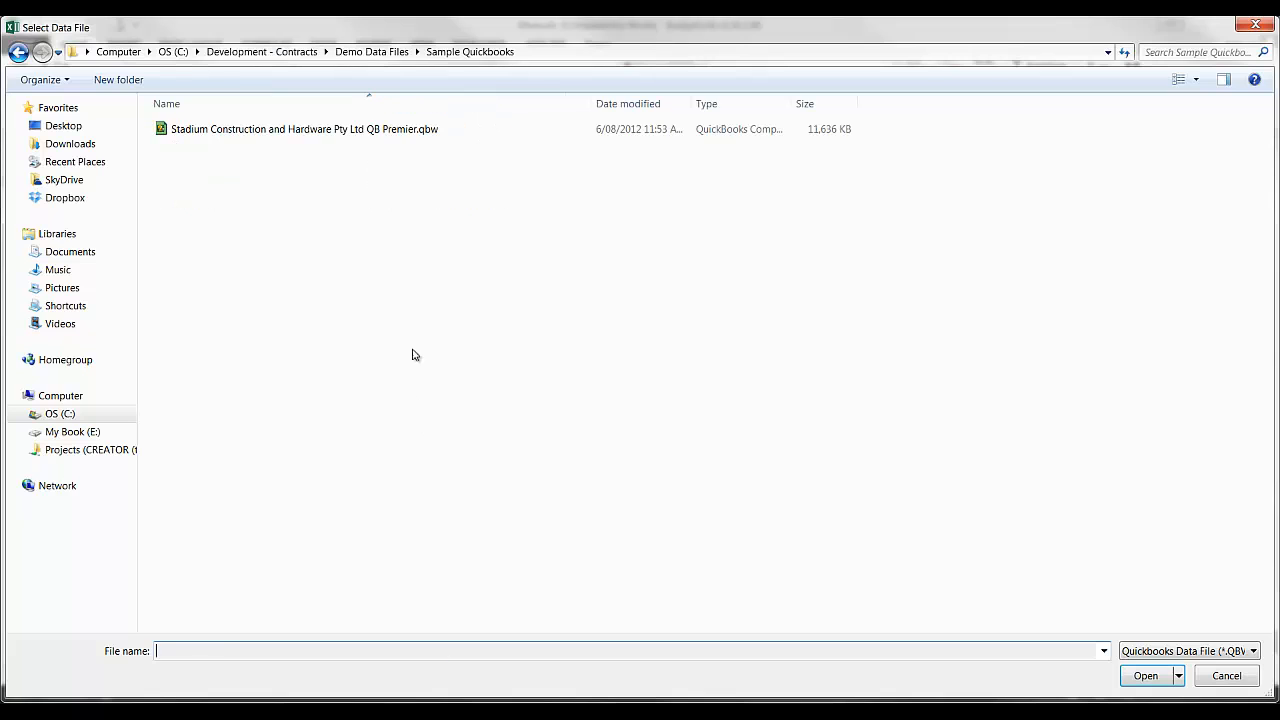
{"action": "double_click", "coordinate": [294, 128]}
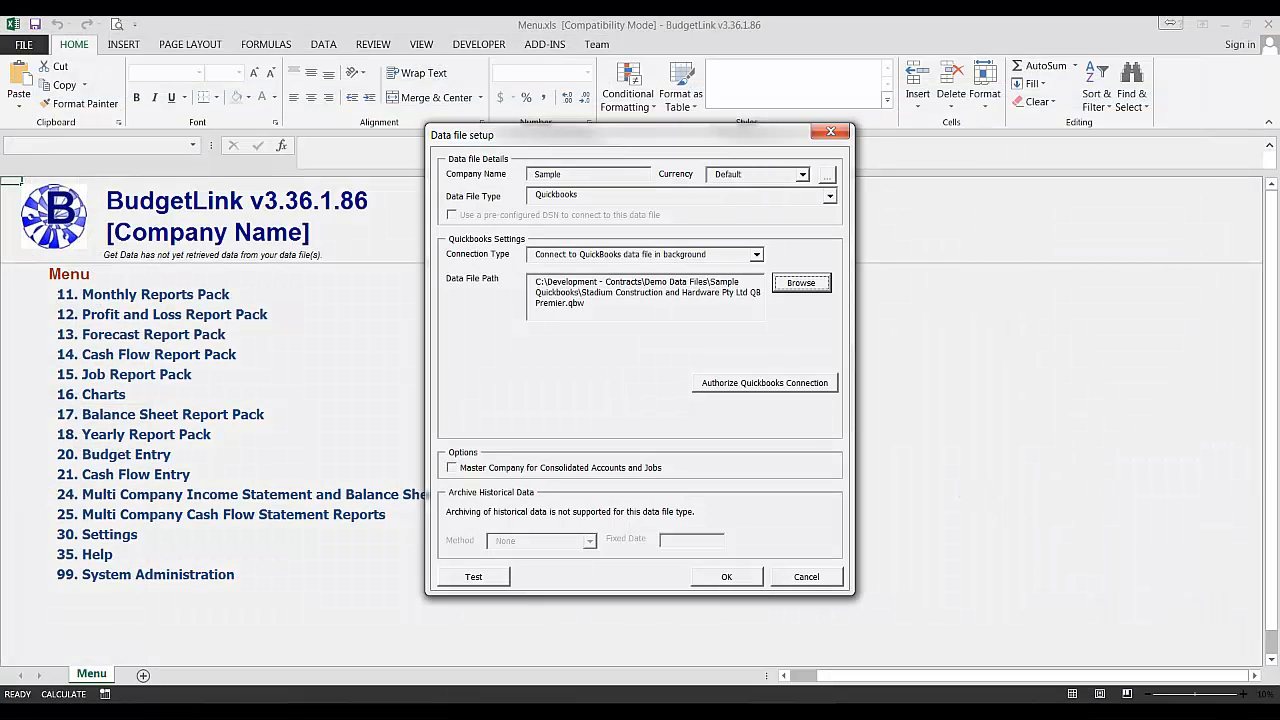
- Set the connection type to Connect to QuickBooks data file already opened and authorise the QuickBooks connection
{"action": "left_click", "coordinate": [740, 256]}
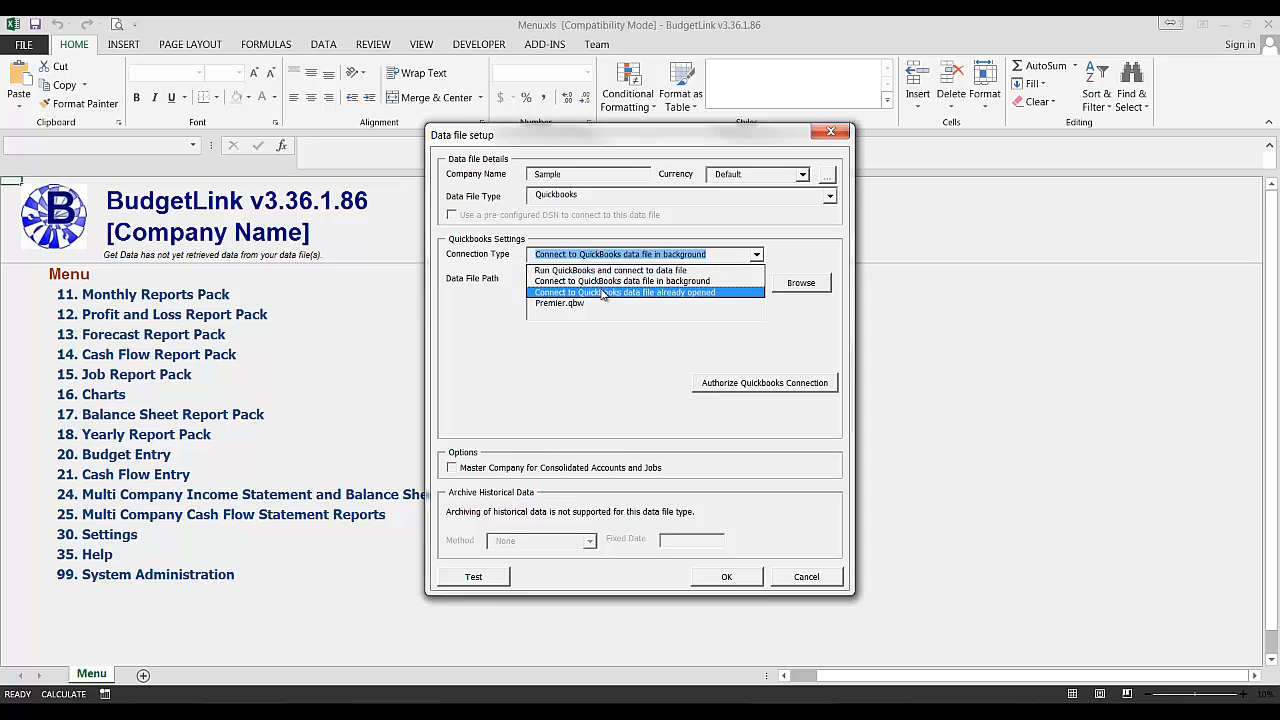
{"action": "left_click", "coordinate": [697, 293]}
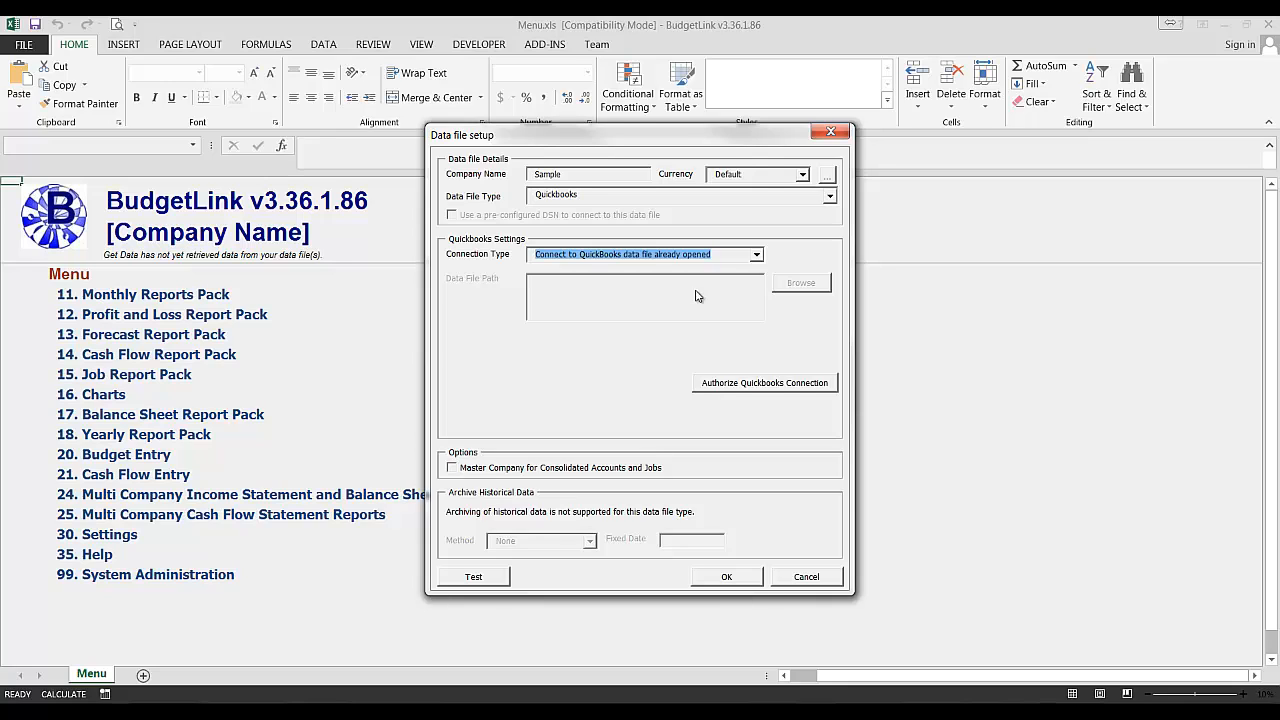
{"action": "left_click", "coordinate": [765, 382]}
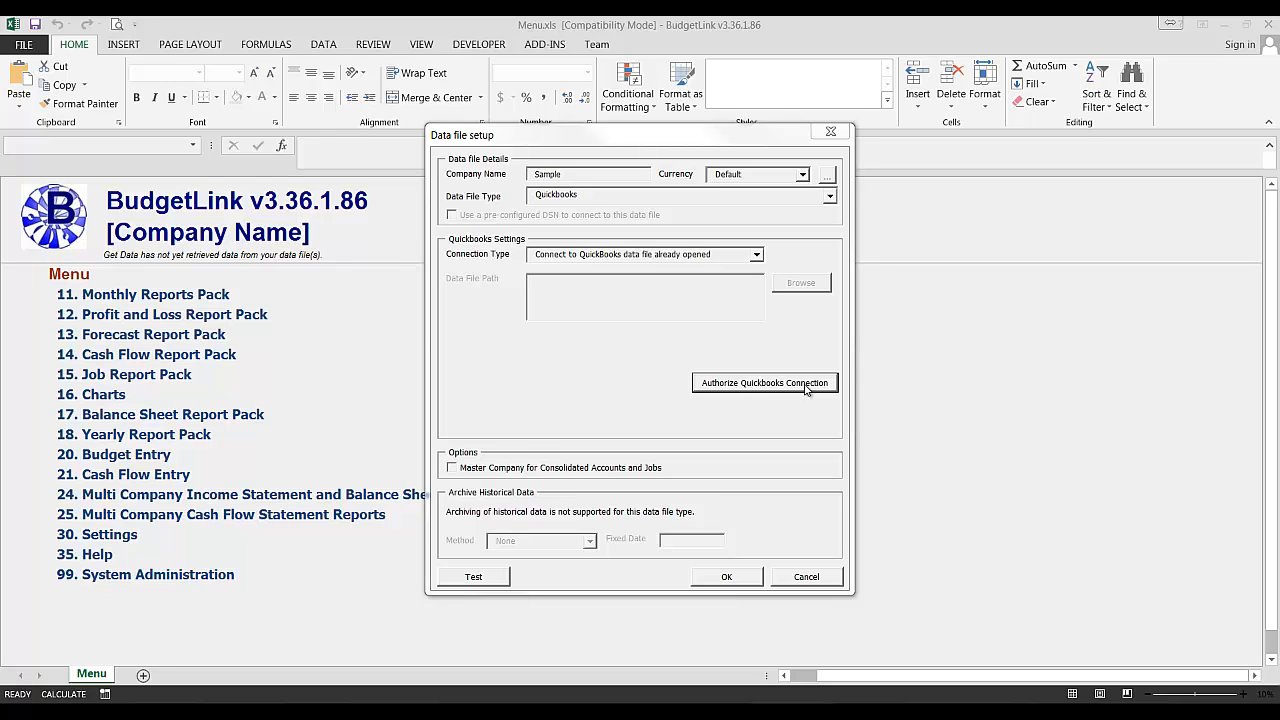
{"action": "left_click", "coordinate": [726, 385]}
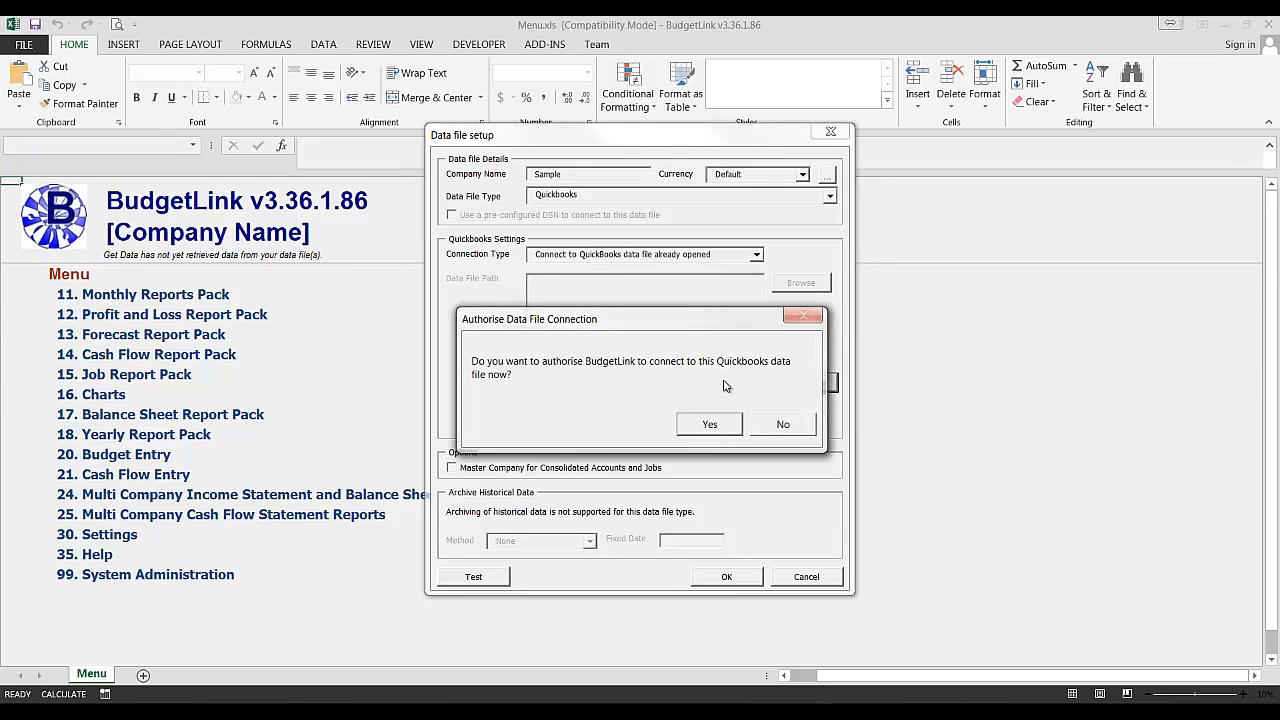
{"action": "left_click", "coordinate": [708, 425]}
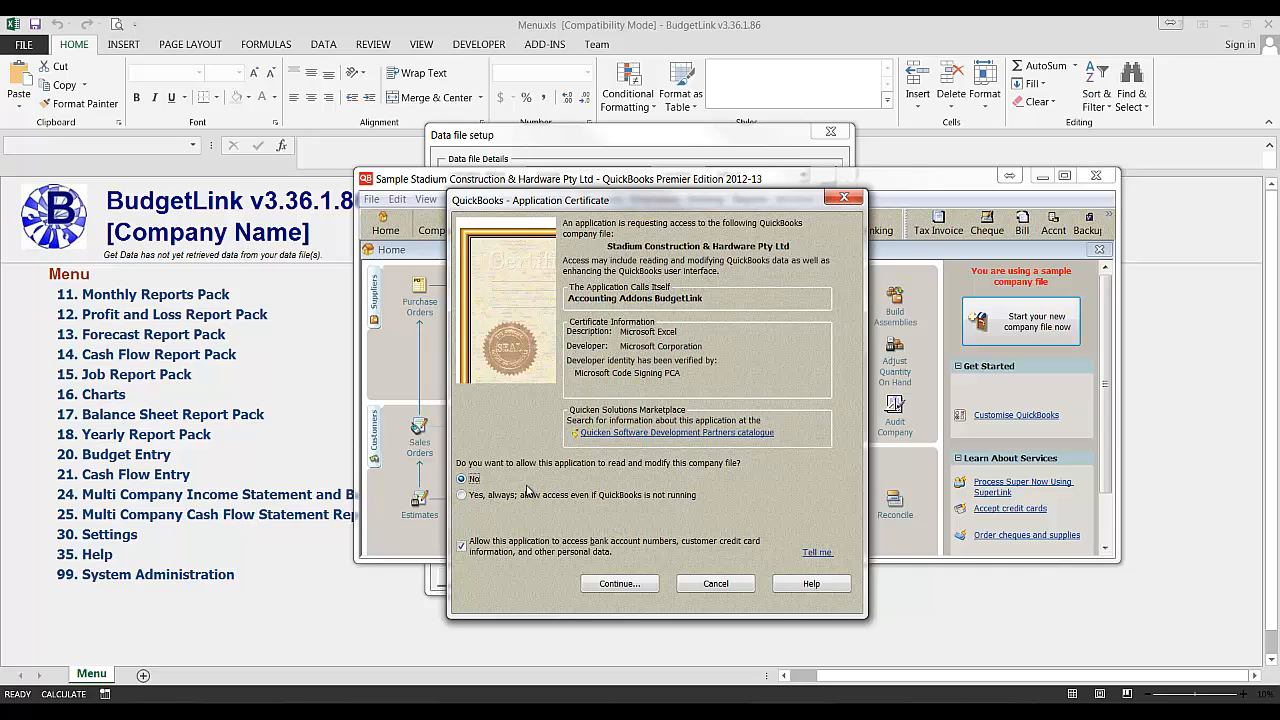
- Allow the application access always, even if QuickBooks is not running, and continue through the certificate
{"action": "left_click", "coordinate": [518, 496]}
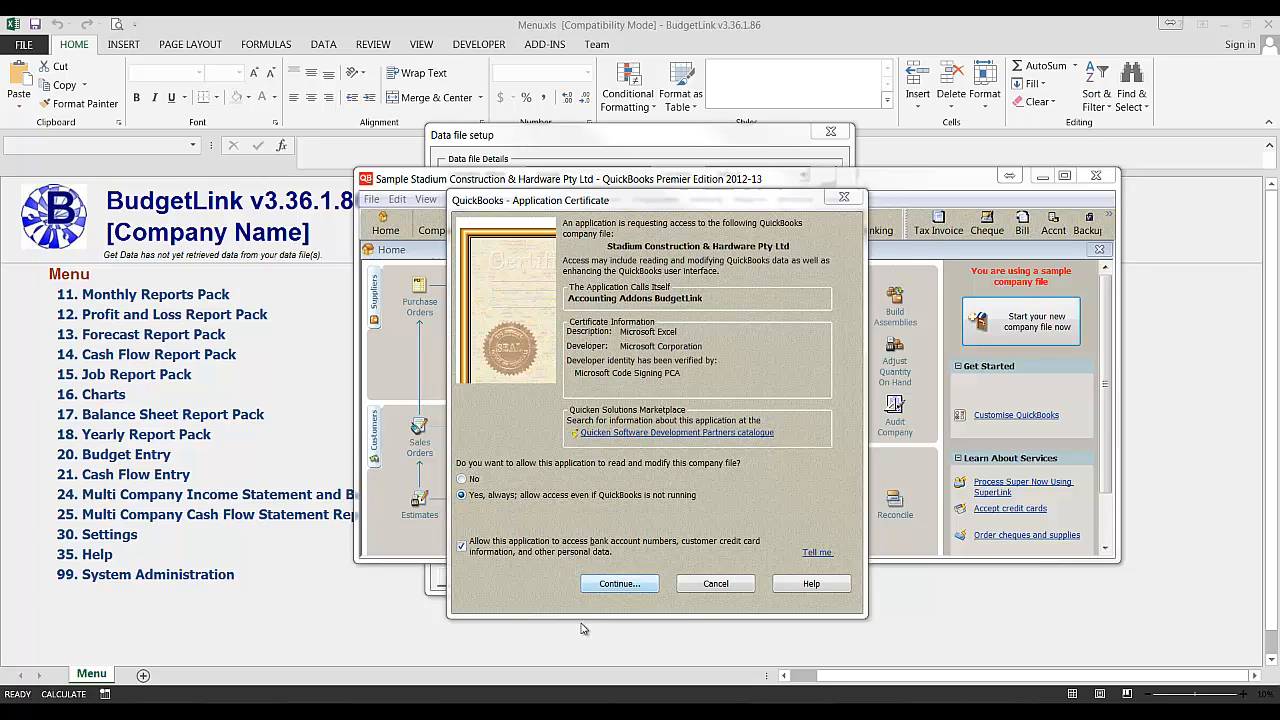
{"action": "left_click", "coordinate": [620, 583]}
{"action": "left_click", "coordinate": [679, 477]}
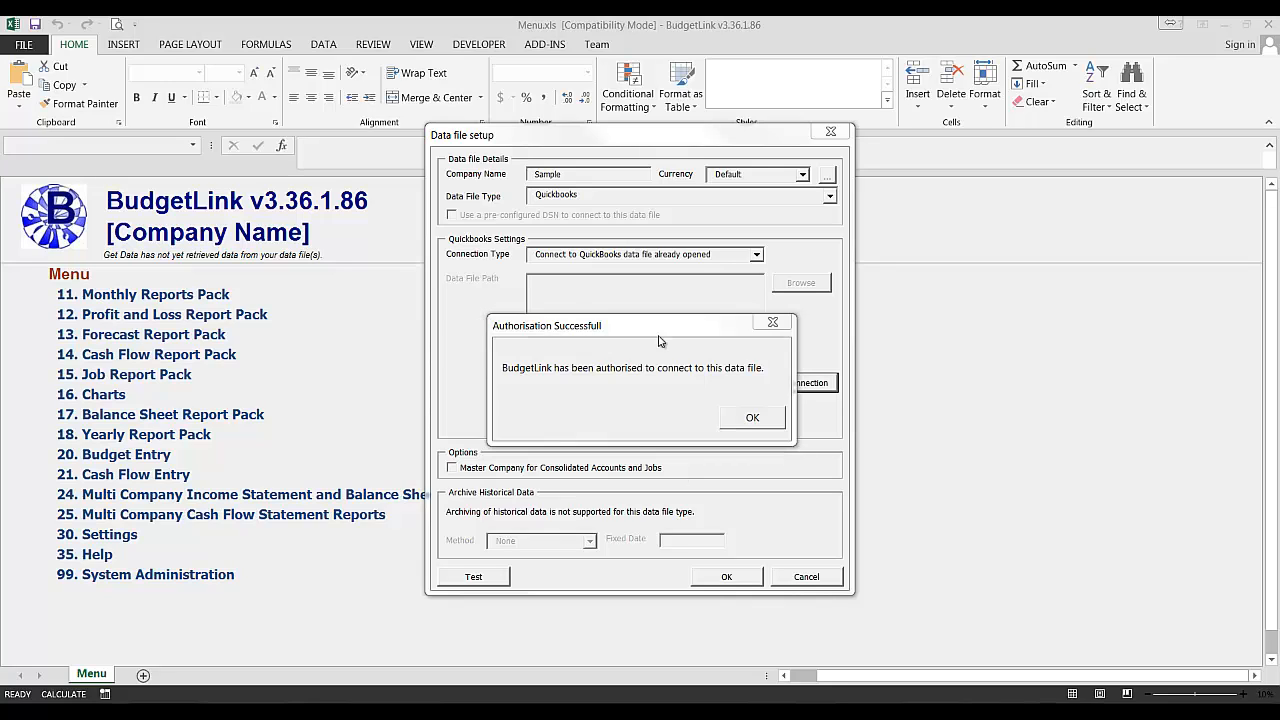
{"action": "left_click", "coordinate": [750, 418]}
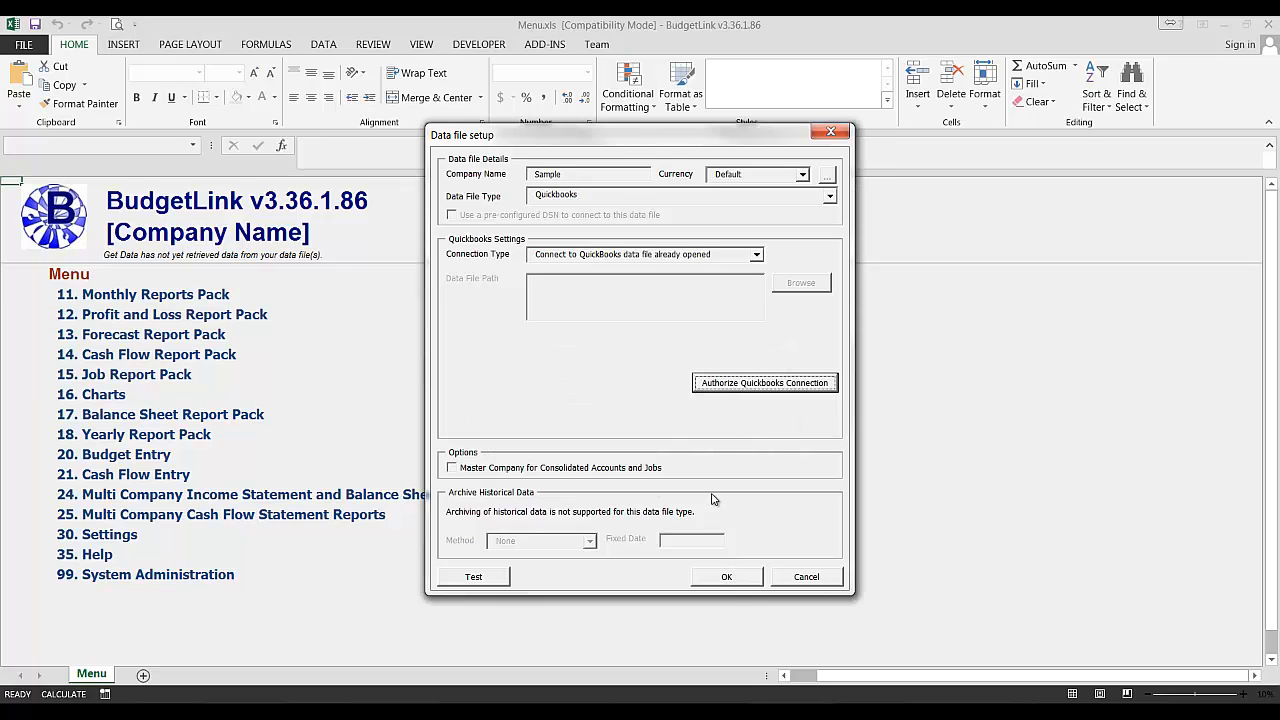
- Confirm the data file setup, close the data files manager, and start a Full Get Data
{"action": "left_click", "coordinate": [720, 578]}
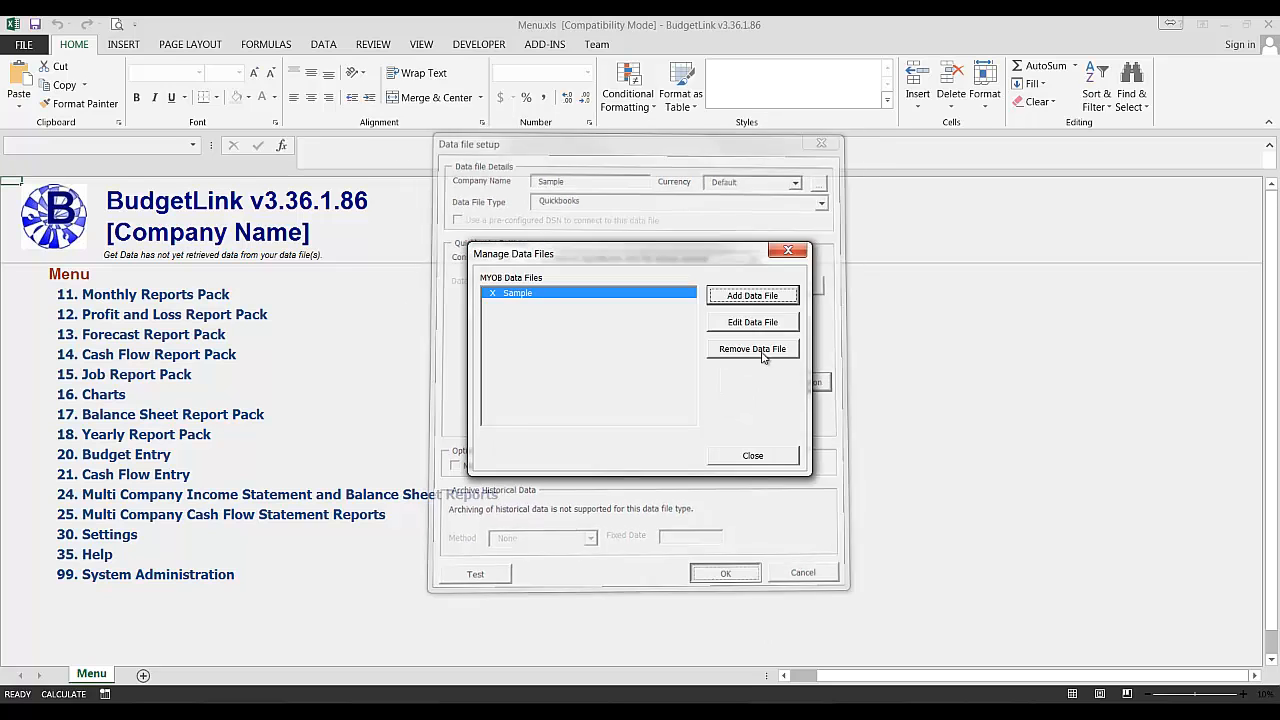
{"action": "left_click", "coordinate": [782, 457]}
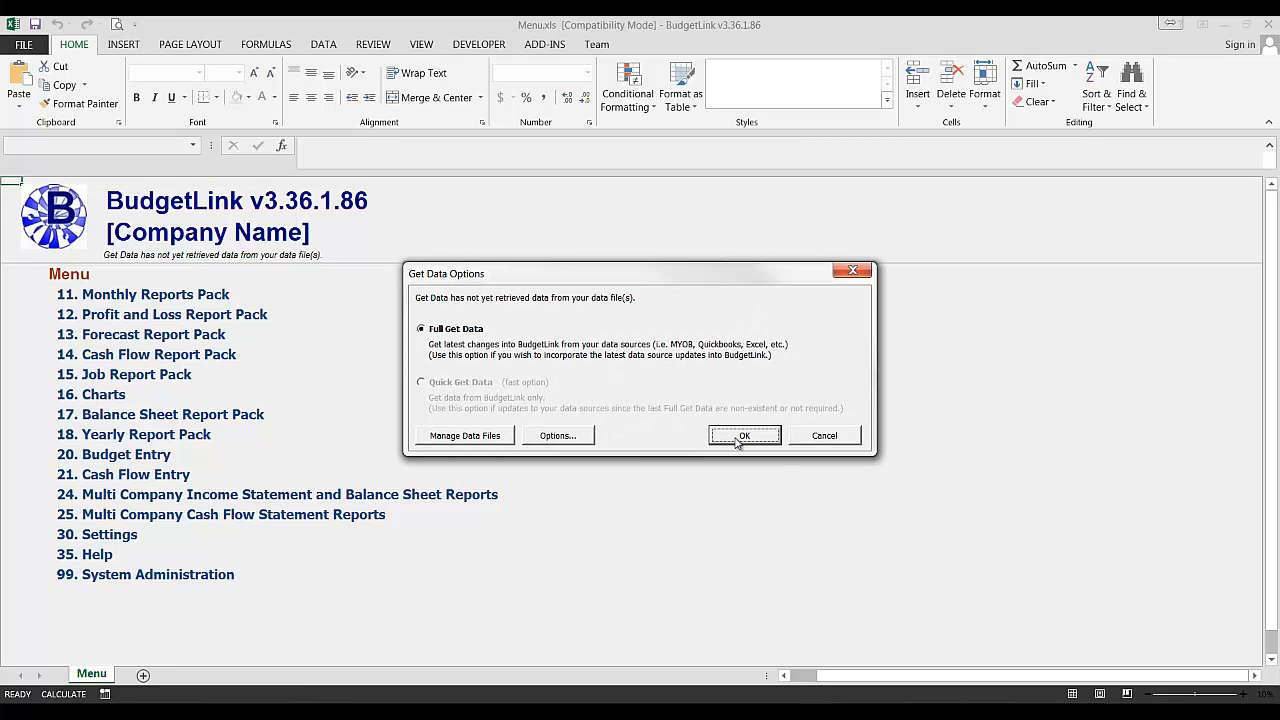
{"action": "left_click", "coordinate": [738, 438]}
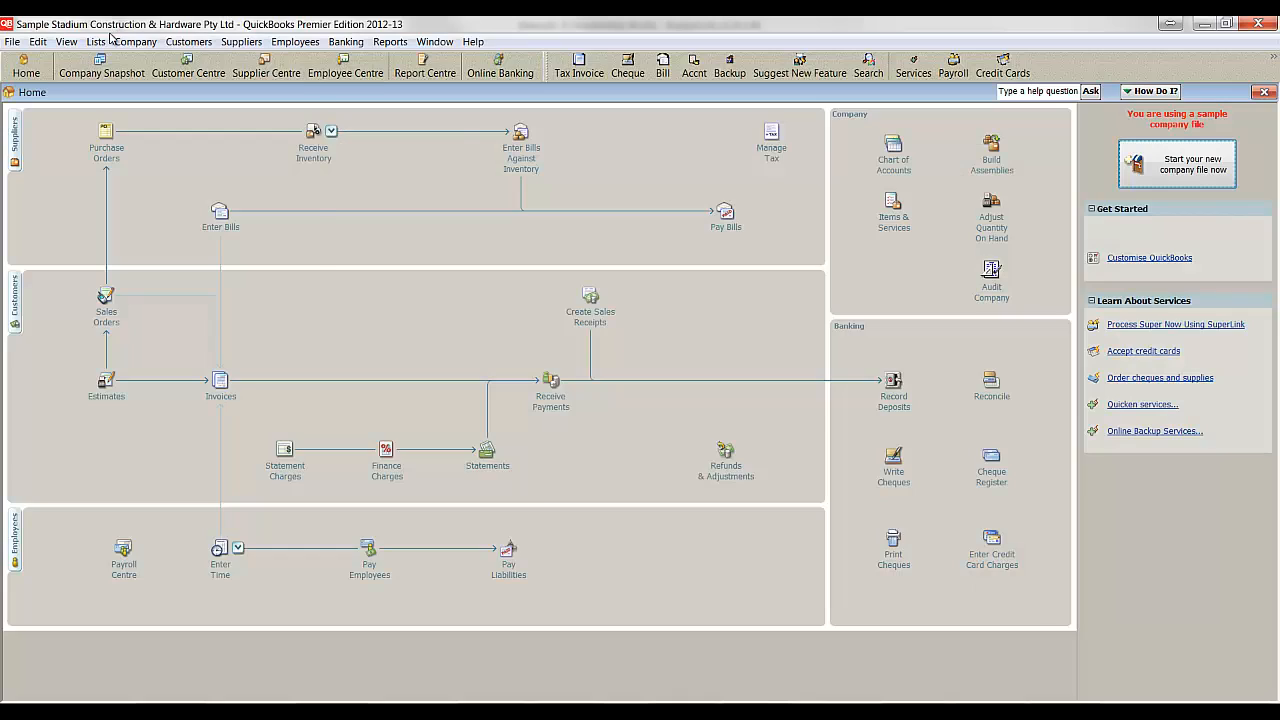
- Switch to QuickBooks, open the Class List, and select the Adelaide subclass
{"action": "left_click", "coordinate": [102, 41]}
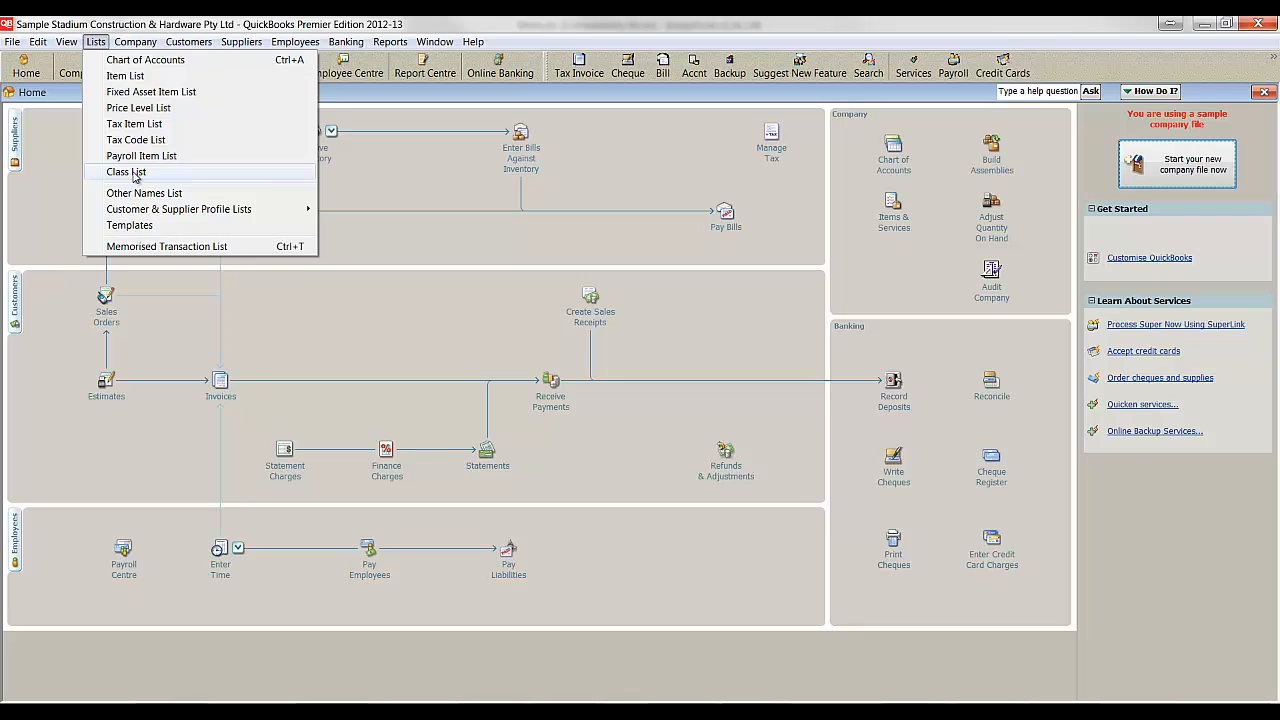
{"action": "left_click", "coordinate": [127, 172]}
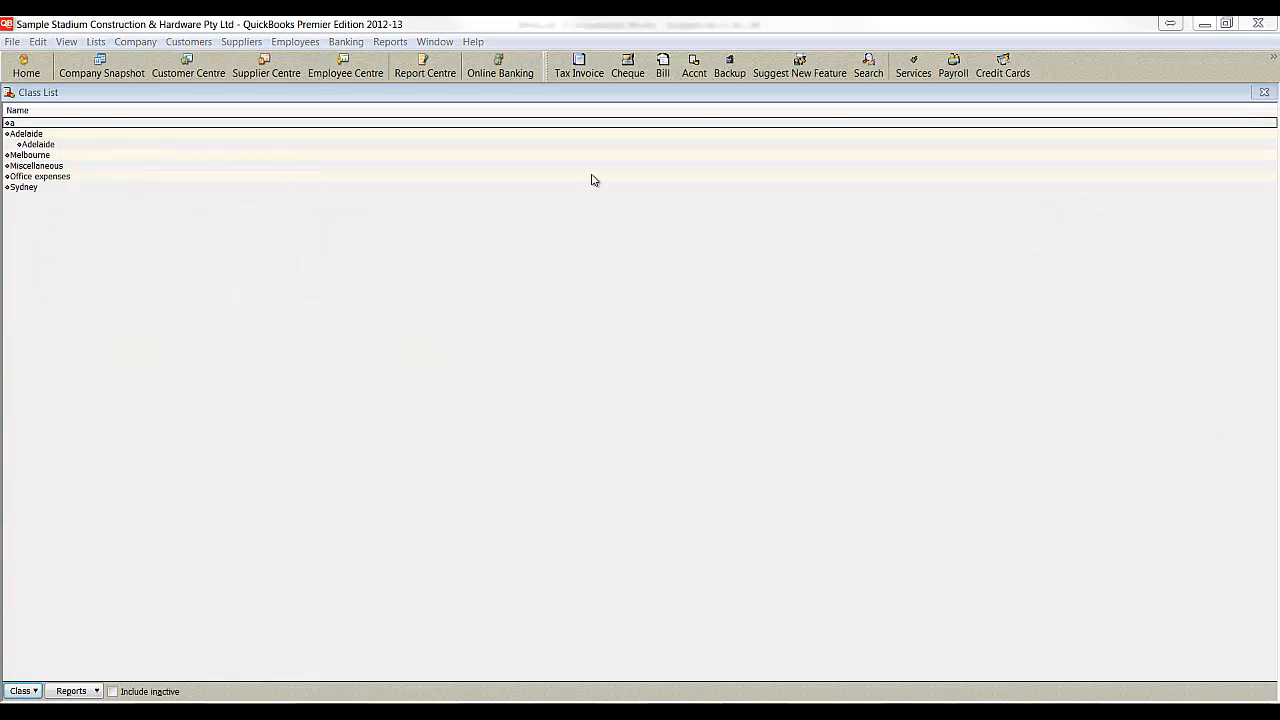
{"action": "left_click", "coordinate": [29, 145]}
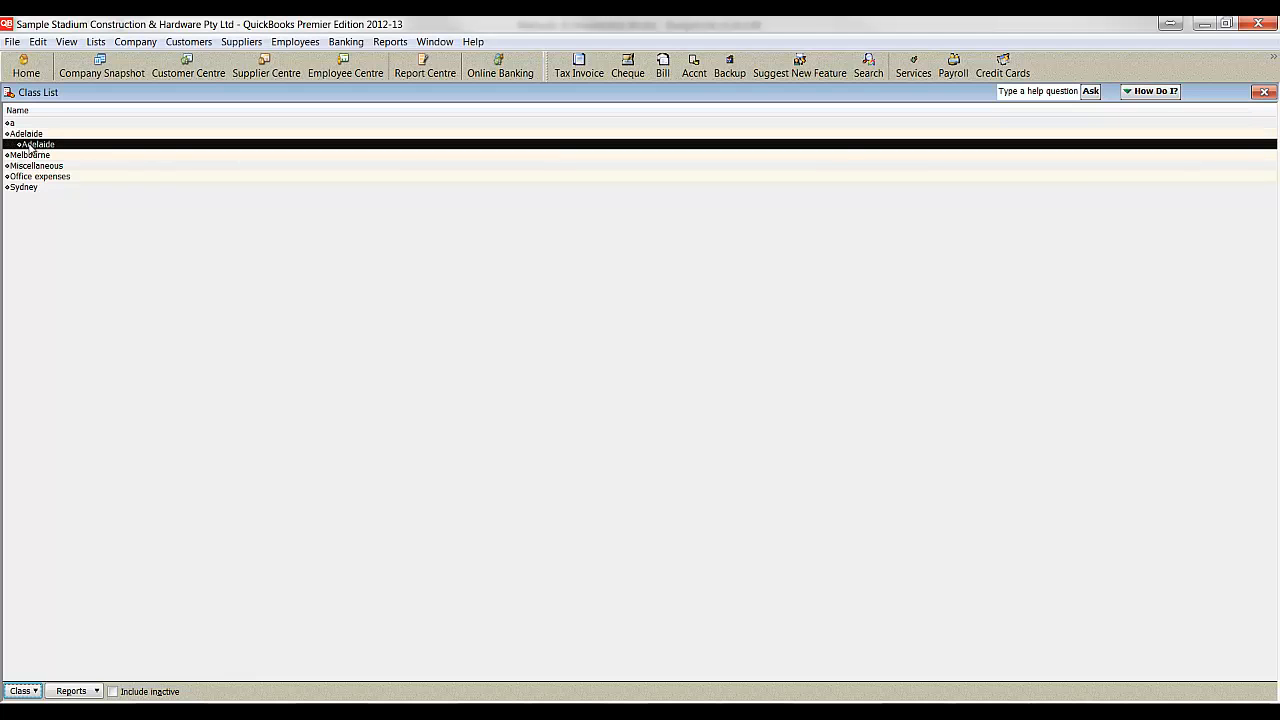
- Include inactive classes in the Class List and examine the duplicate Adelaide entries
{"action": "left_click", "coordinate": [130, 691]}
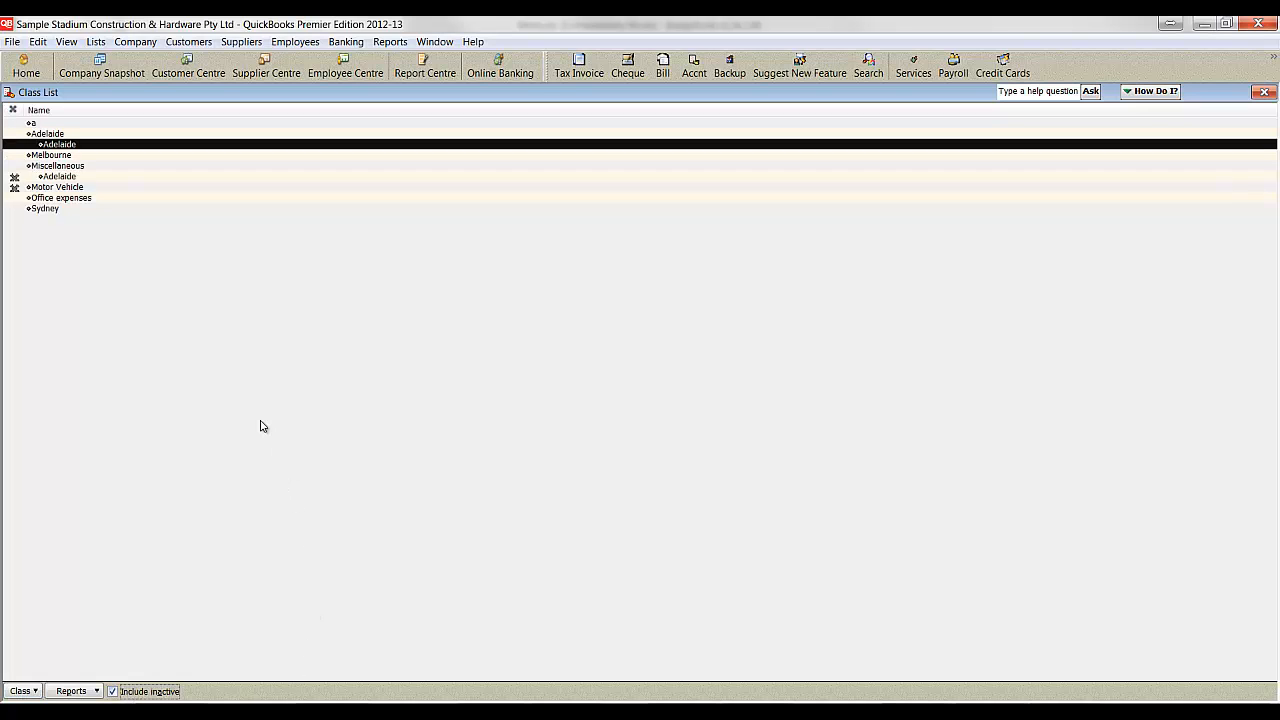
{"action": "left_click", "coordinate": [58, 177]}
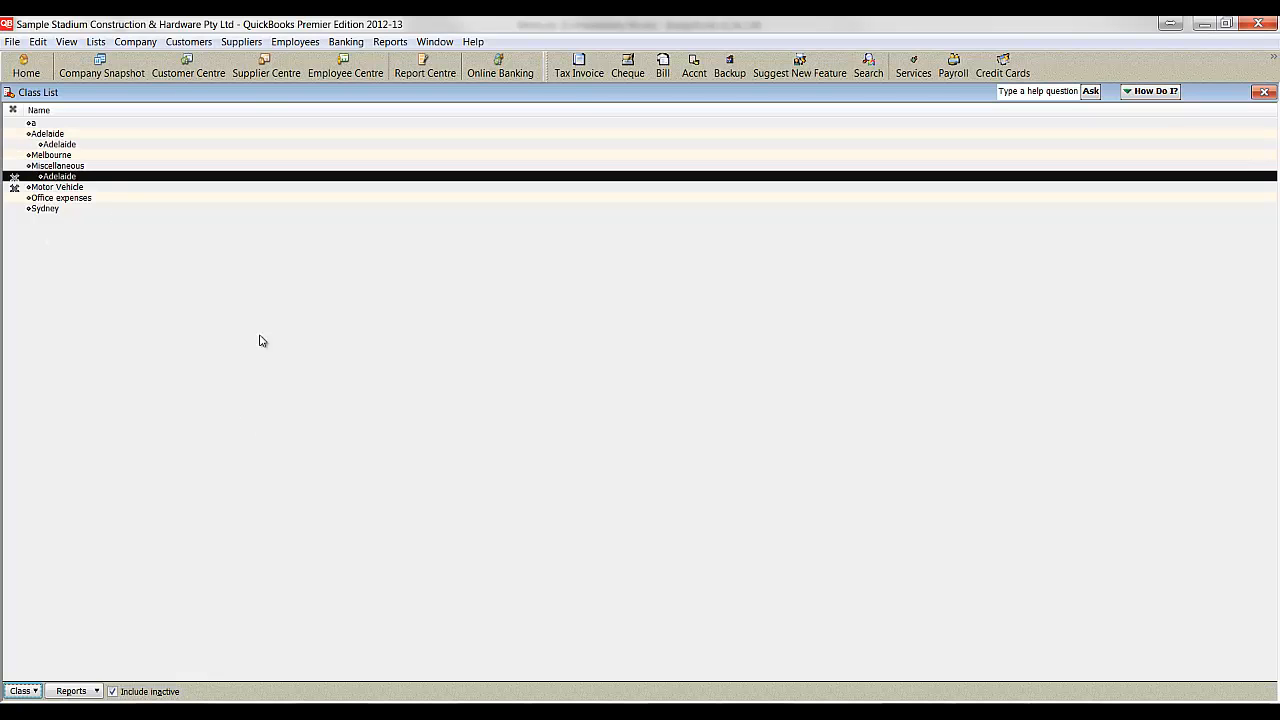
{"action": "left_click", "coordinate": [48, 133]}
{"action": "left_click", "coordinate": [50, 145]}
{"action": "left_click", "coordinate": [62, 187]}
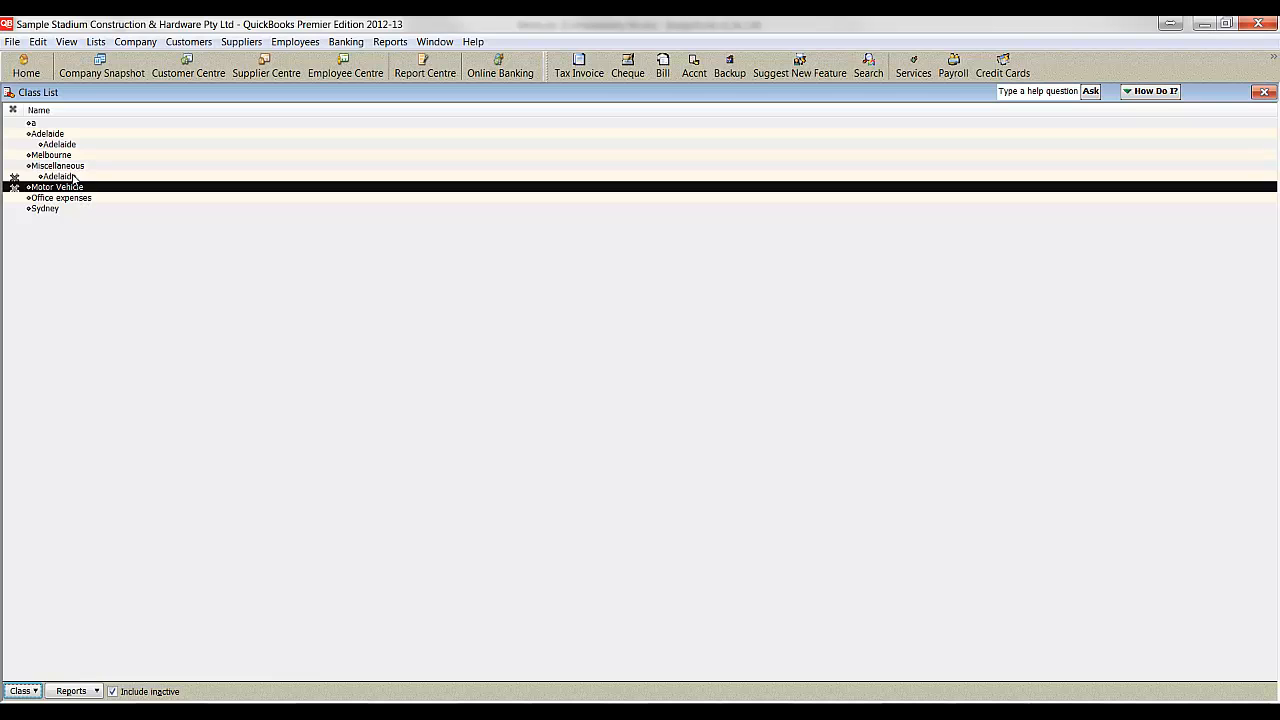
{"action": "left_click", "coordinate": [73, 177]}
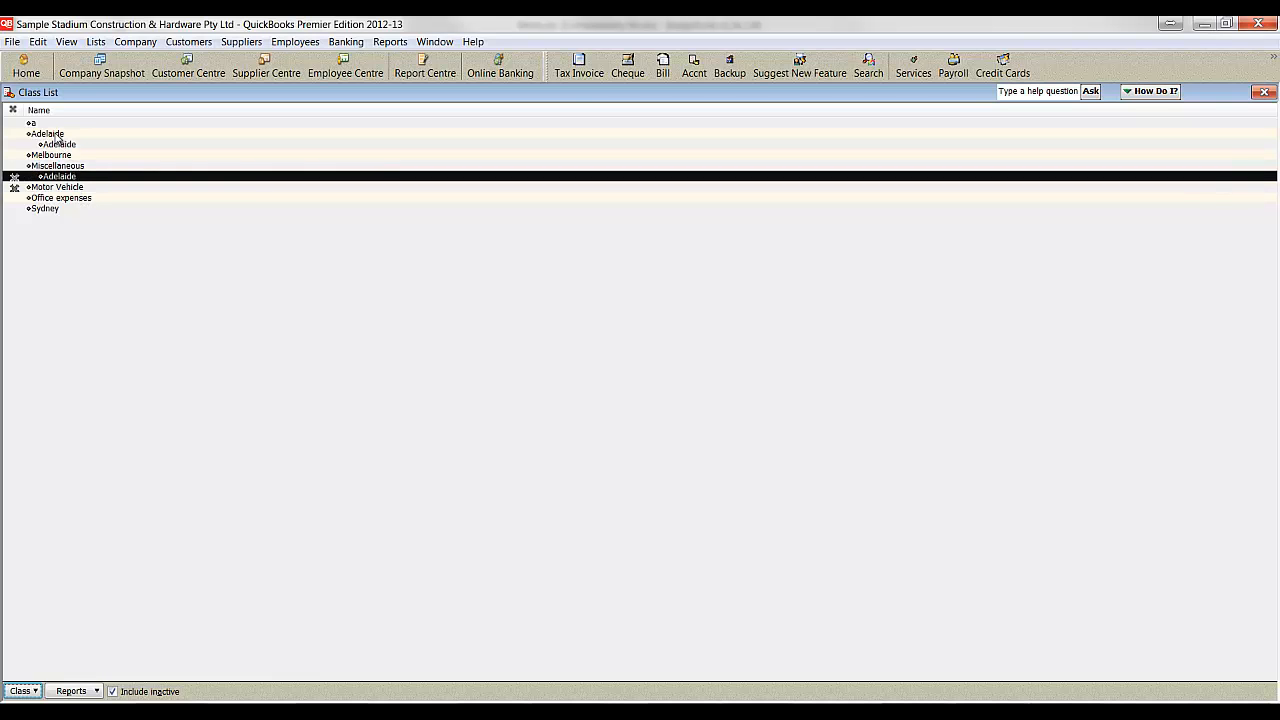
- Rename the top-level Adelaide class to South Australia
{"action": "left_click", "coordinate": [50, 135]}
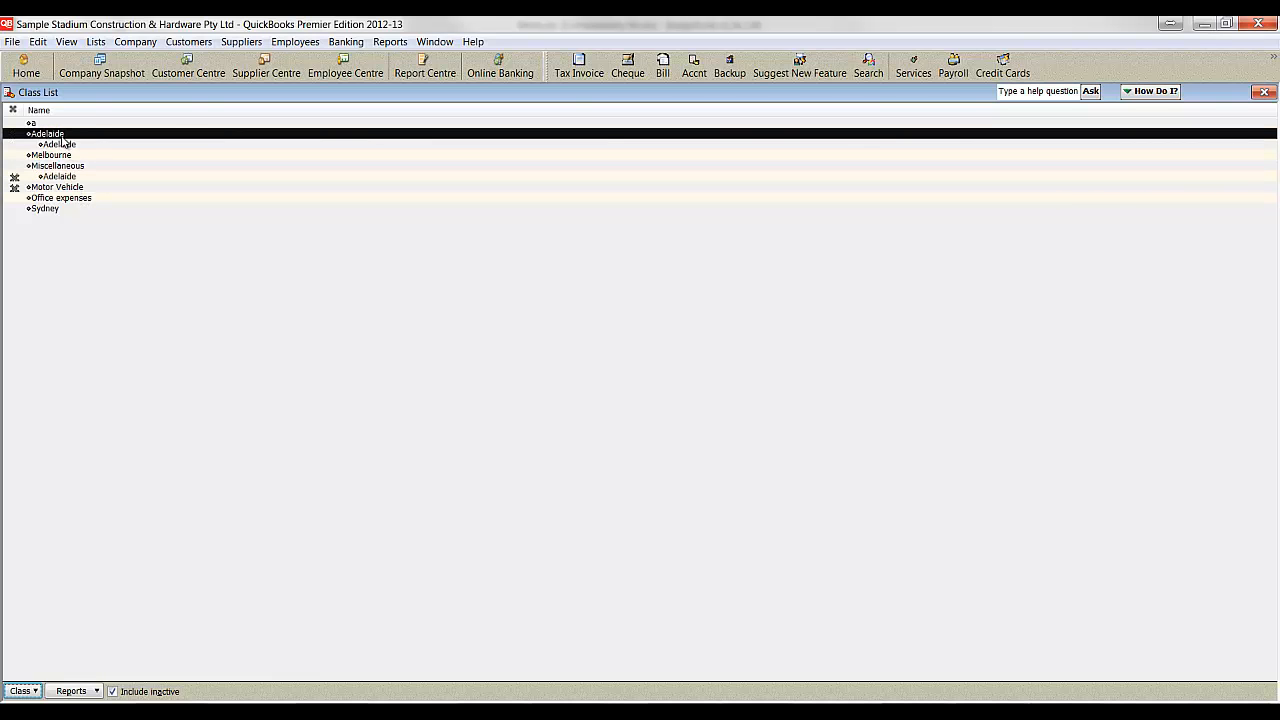
{"action": "key", "text": "ctrl+e"}
{"action": "type", "text": "South A"}
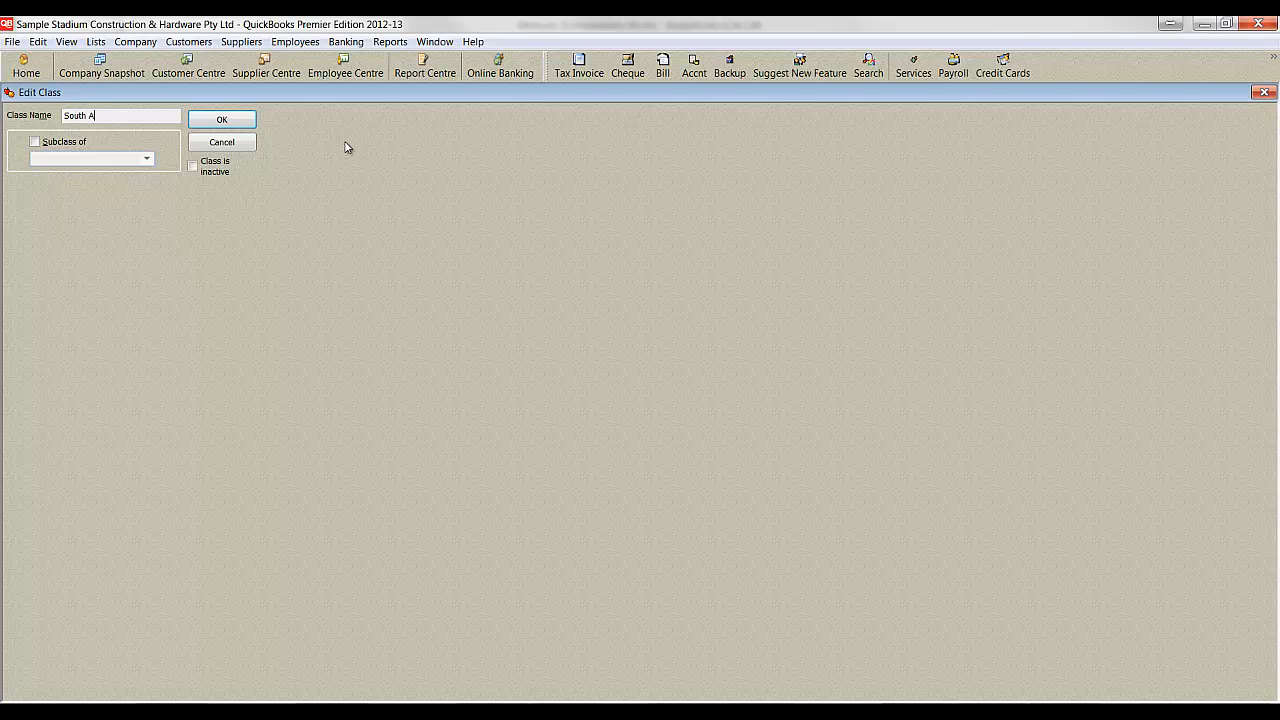
{"action": "type", "text": "ustralia"}
{"action": "key", "text": "Return"}
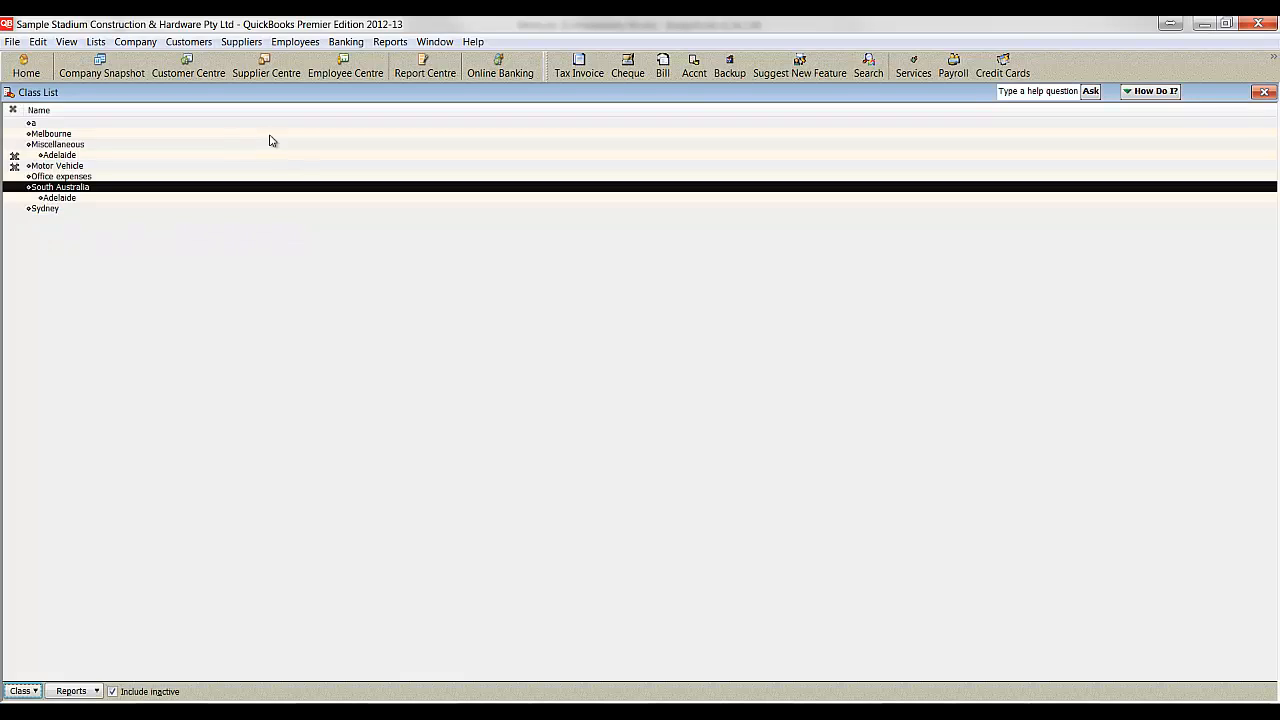
- Rename the inactive Adelaide subclass under Miscellaneous to Miscellaneous (Adelaide)
{"action": "left_click", "coordinate": [59, 156]}
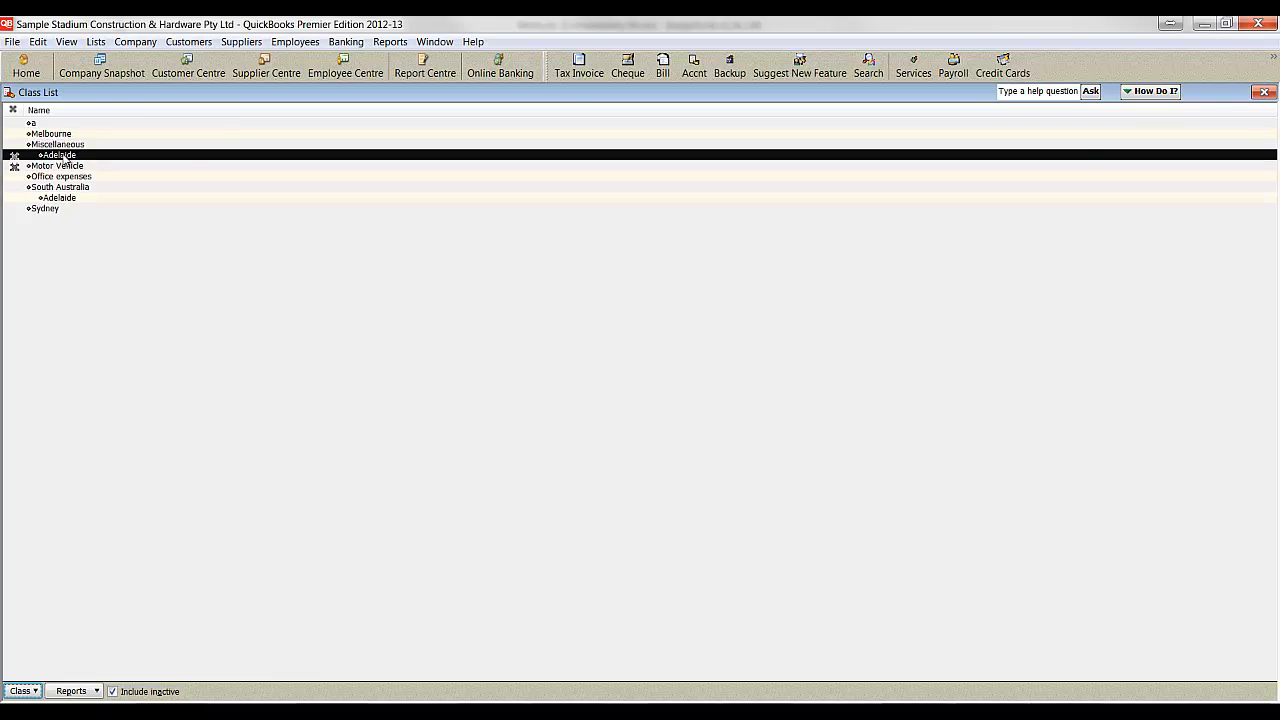
{"action": "double_click", "coordinate": [60, 156]}
{"action": "key", "text": "Home"}
{"action": "type", "text": "Mi"}
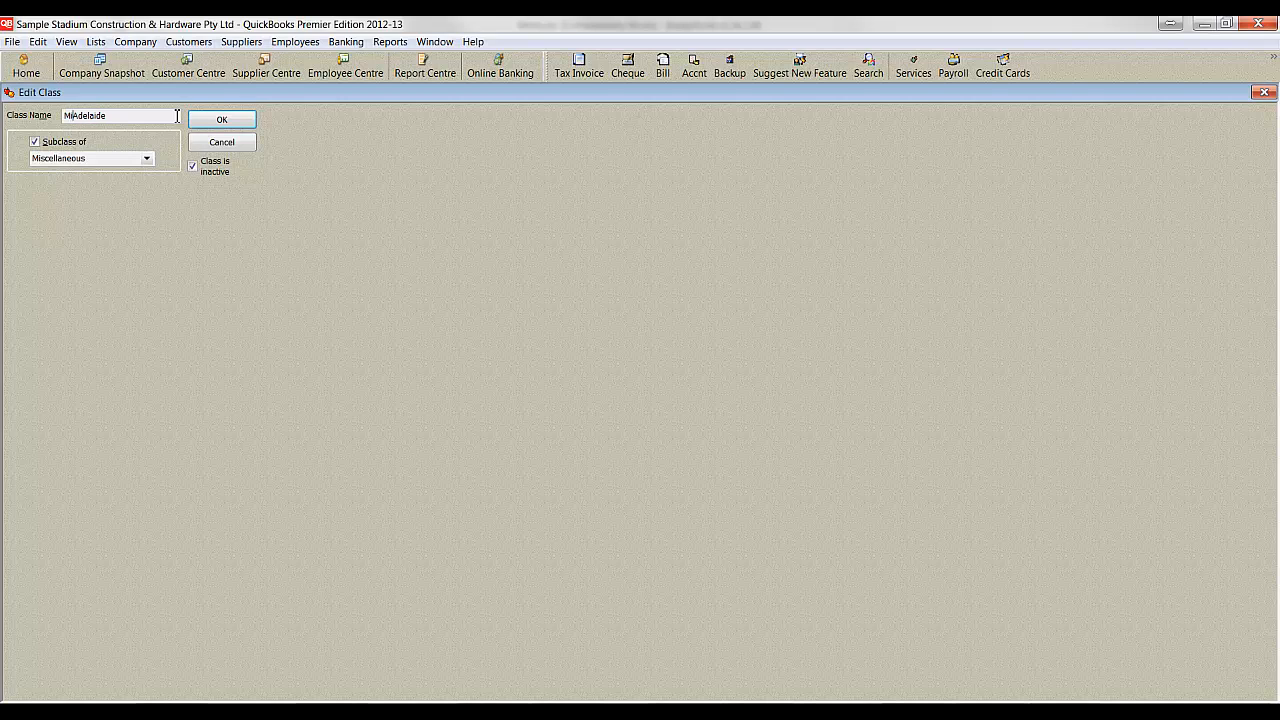
{"action": "type", "text": "scellaneous (Adelaide)"}
{"action": "left_click", "coordinate": [220, 122]}
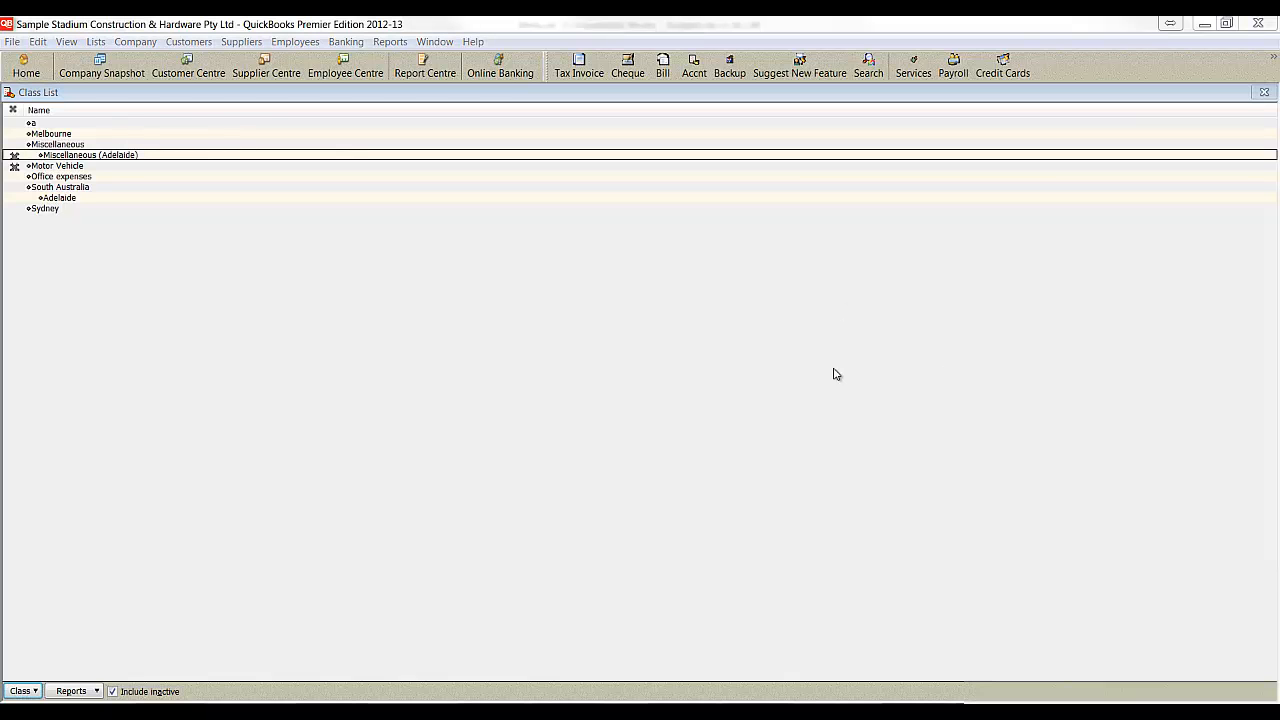
- Return to BudgetLink, dismiss the duplicate class error, and close the Get Data progress window
{"action": "left_click", "coordinate": [1205, 23]}
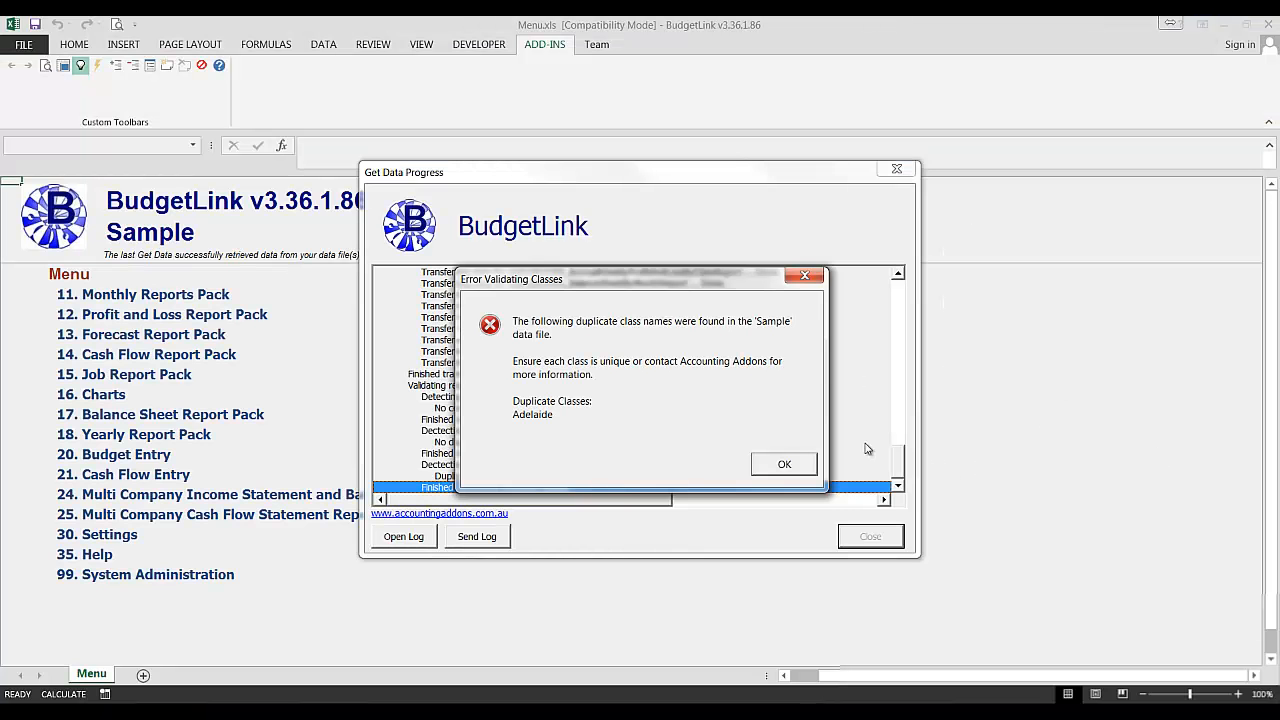
{"action": "left_click", "coordinate": [806, 470]}
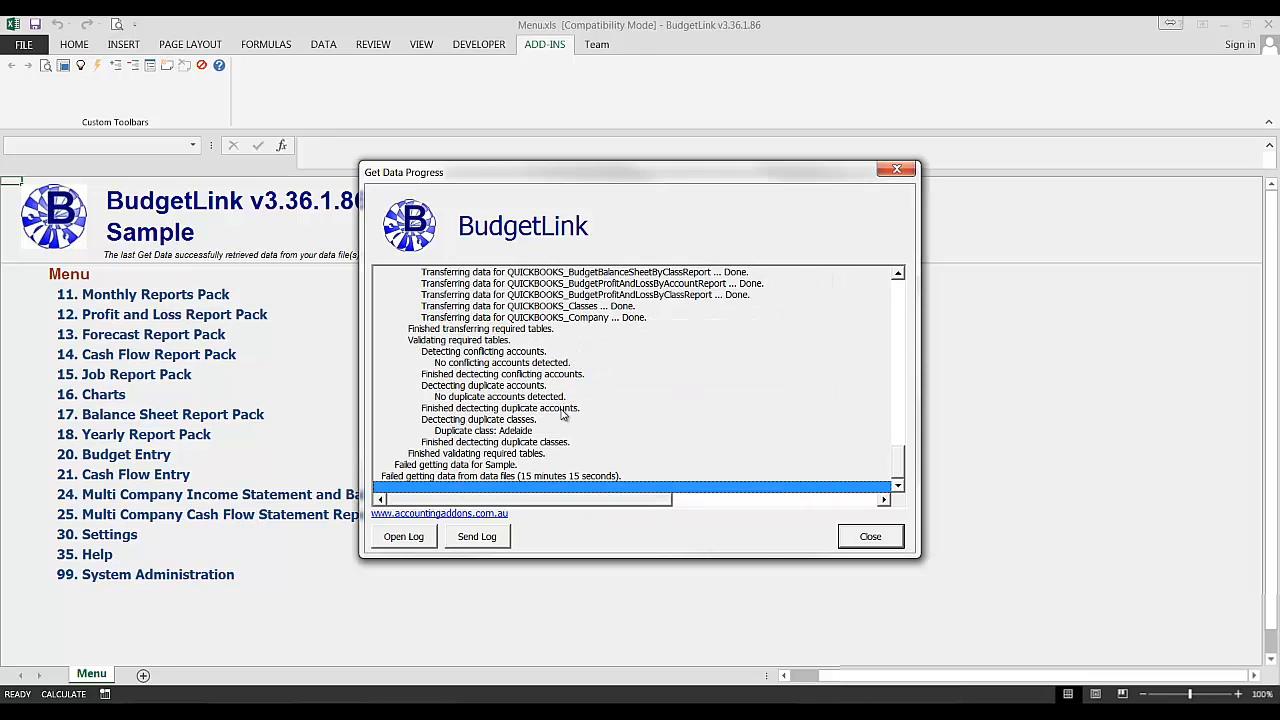
{"action": "left_click", "coordinate": [869, 536]}
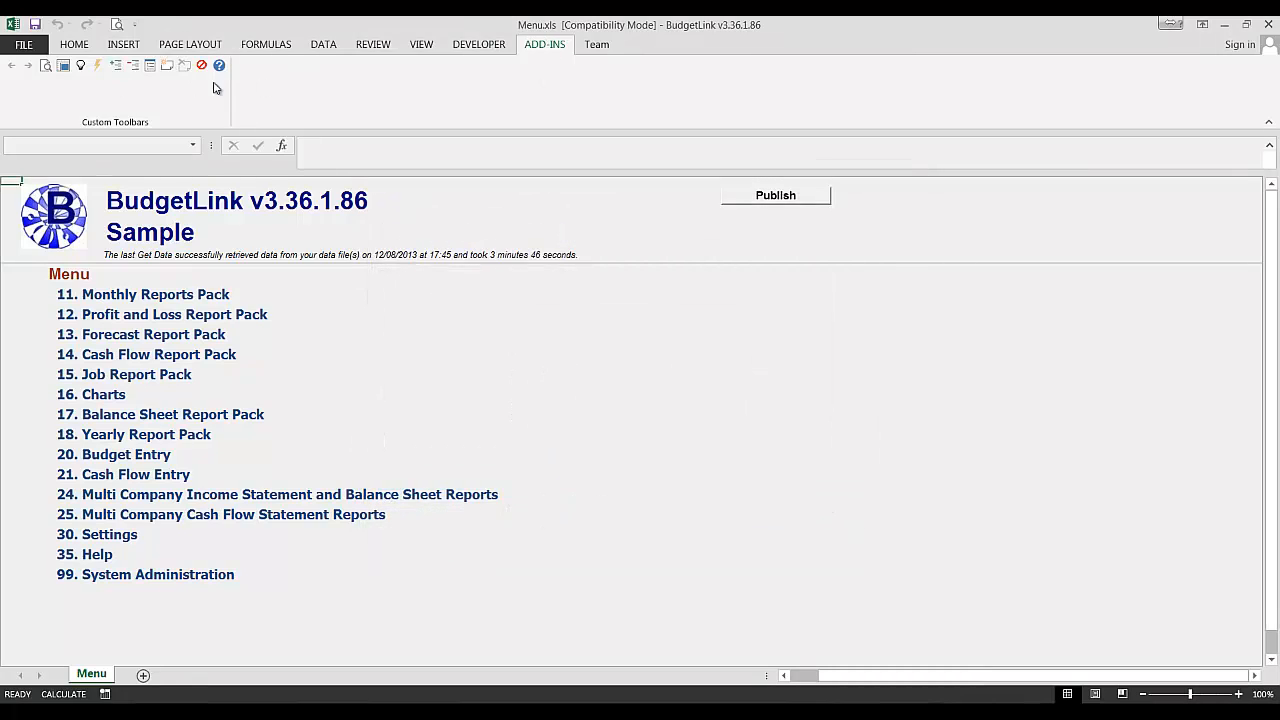
- Run a Full Get Data again and close the progress window when it completes
{"action": "left_click", "coordinate": [81, 66]}
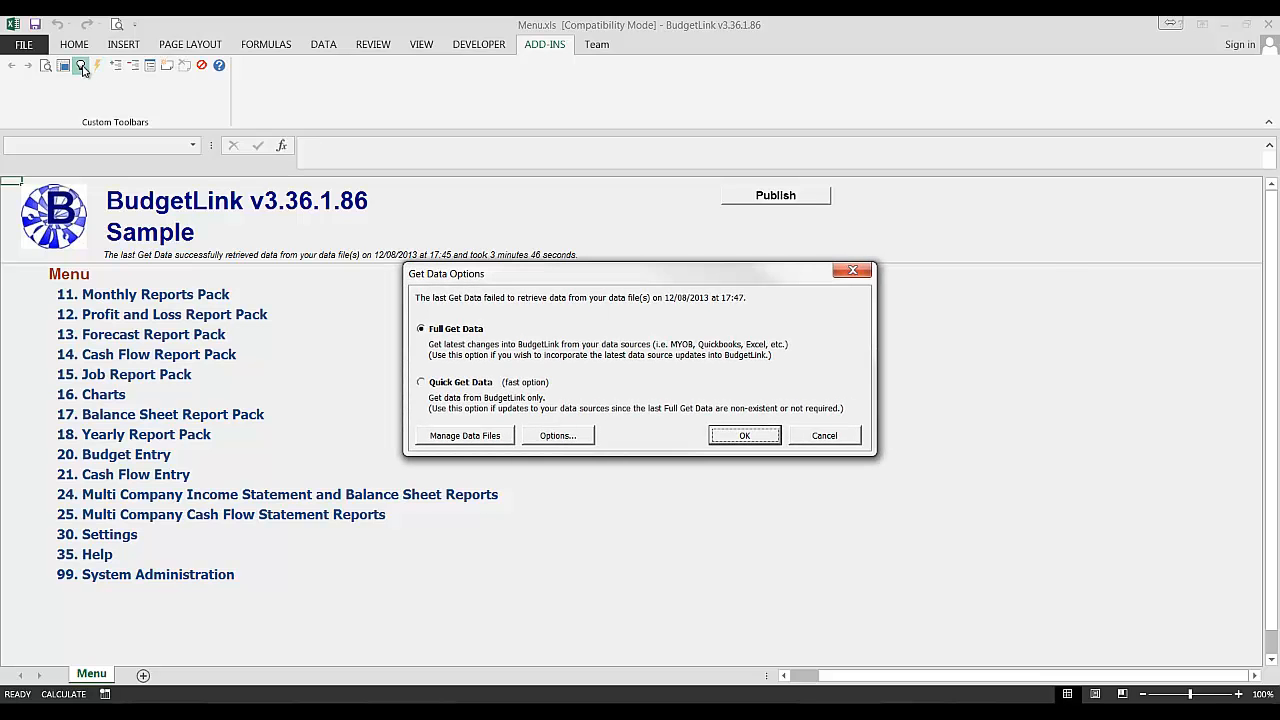
{"action": "left_click", "coordinate": [441, 332]}
{"action": "left_click", "coordinate": [745, 435]}
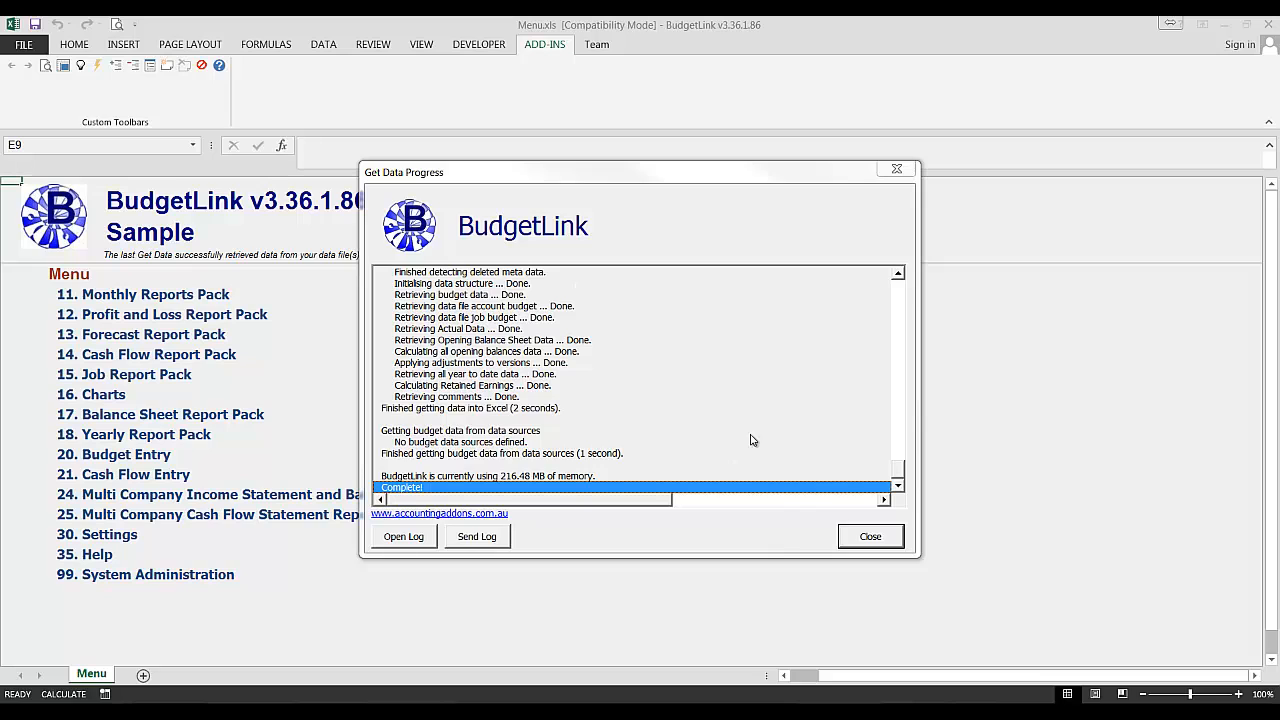
{"action": "left_click", "coordinate": [868, 535]}
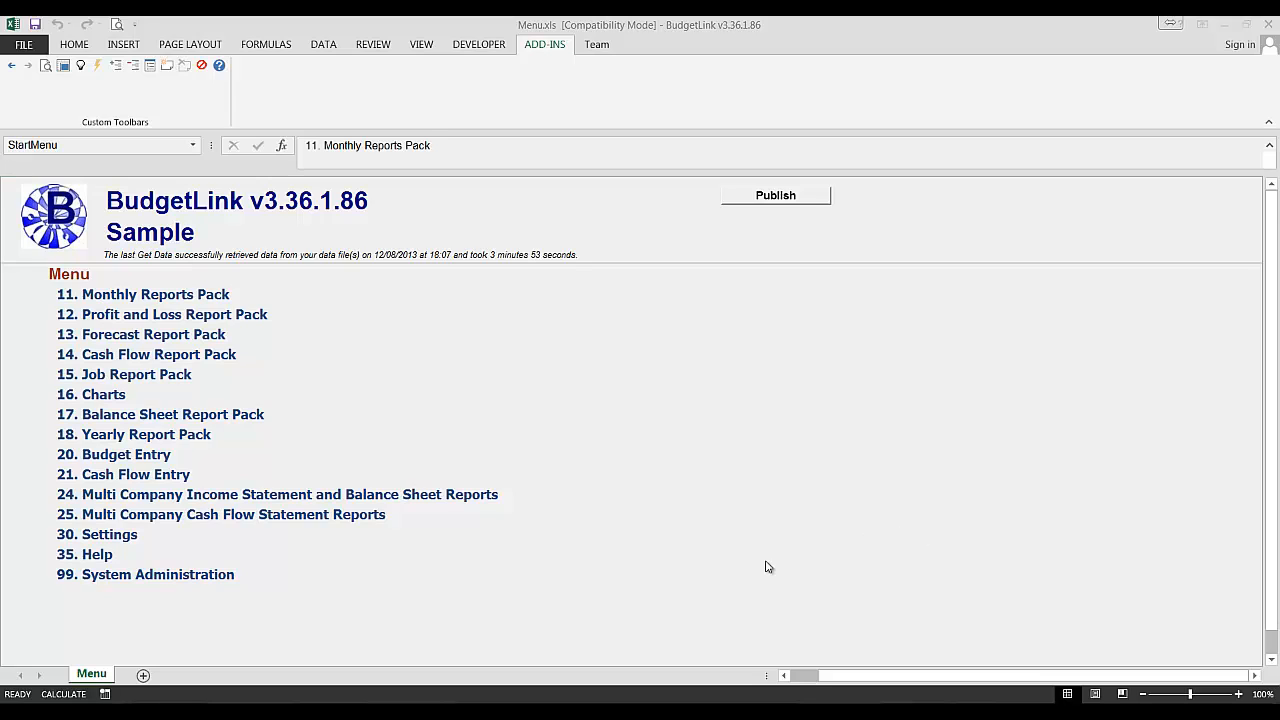
- Open the Monthly Profit and Loss report from the Monthly Reports Pack and customise its financial year to 2008
{"action": "left_click", "coordinate": [121, 298]}
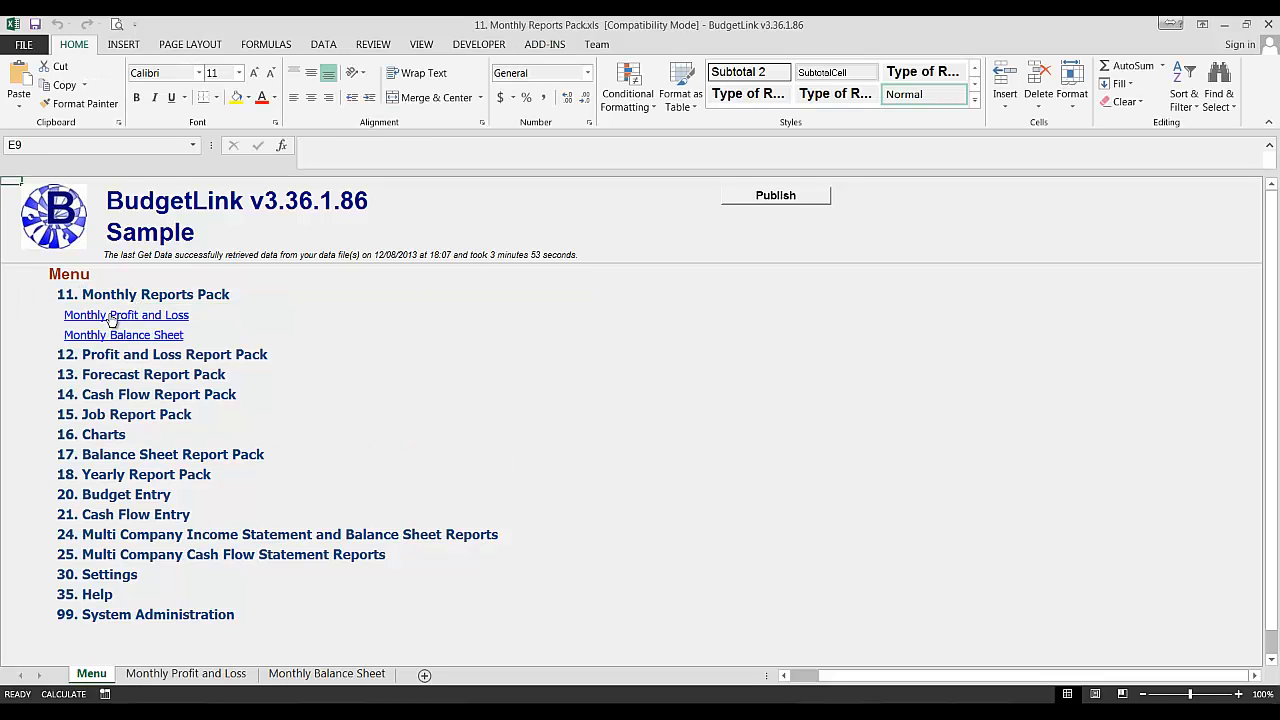
{"action": "left_click", "coordinate": [111, 316]}
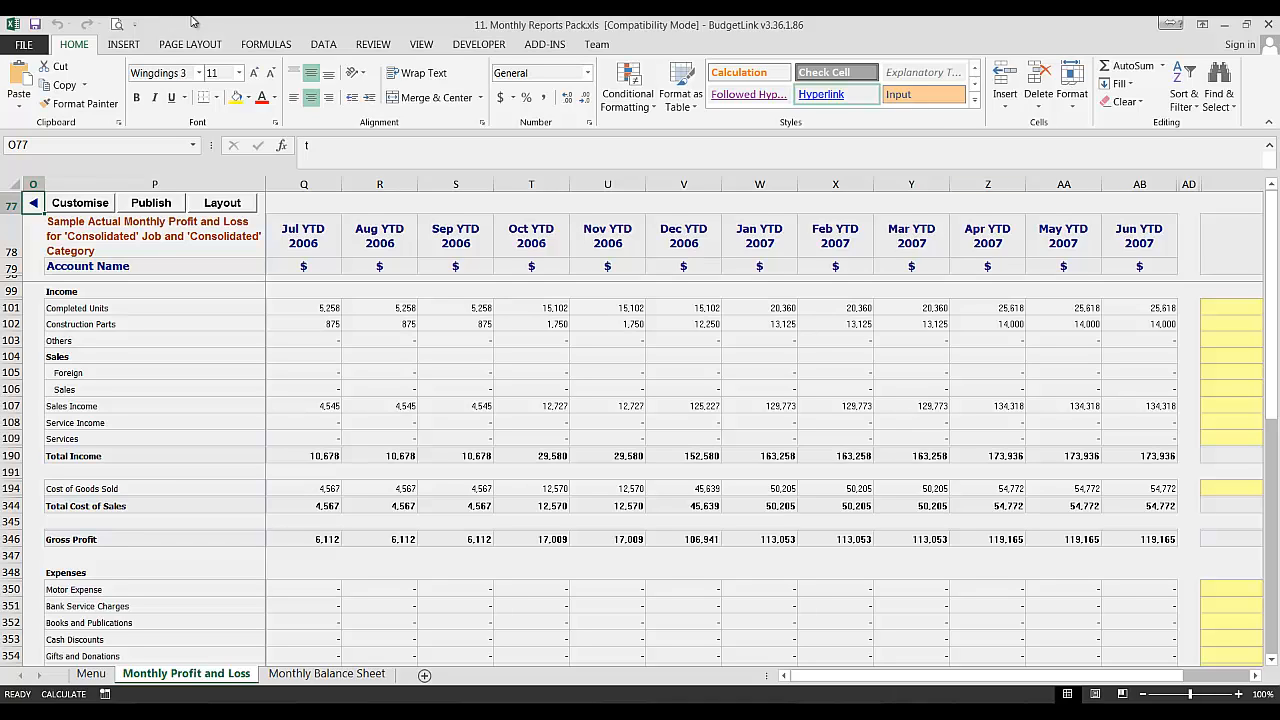
{"action": "left_click", "coordinate": [80, 203]}
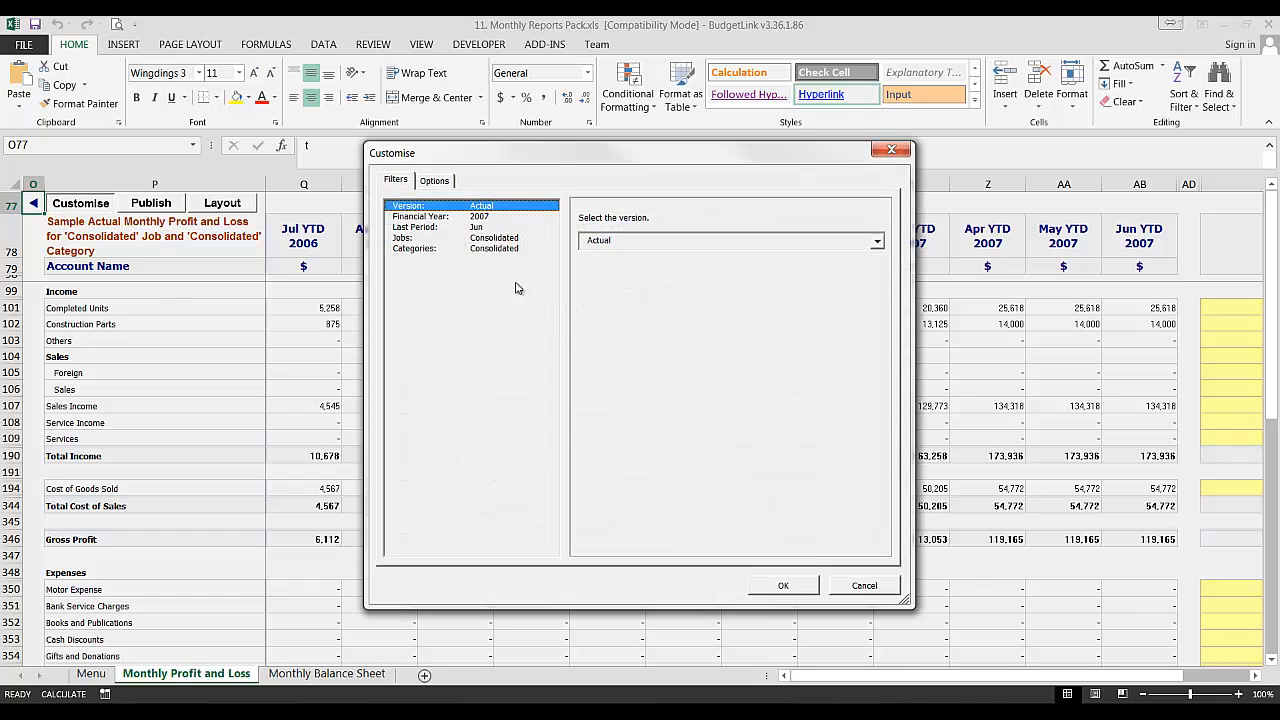
{"action": "left_click", "coordinate": [468, 216]}
{"action": "left_click", "coordinate": [615, 241]}
{"action": "left_click", "coordinate": [614, 269]}
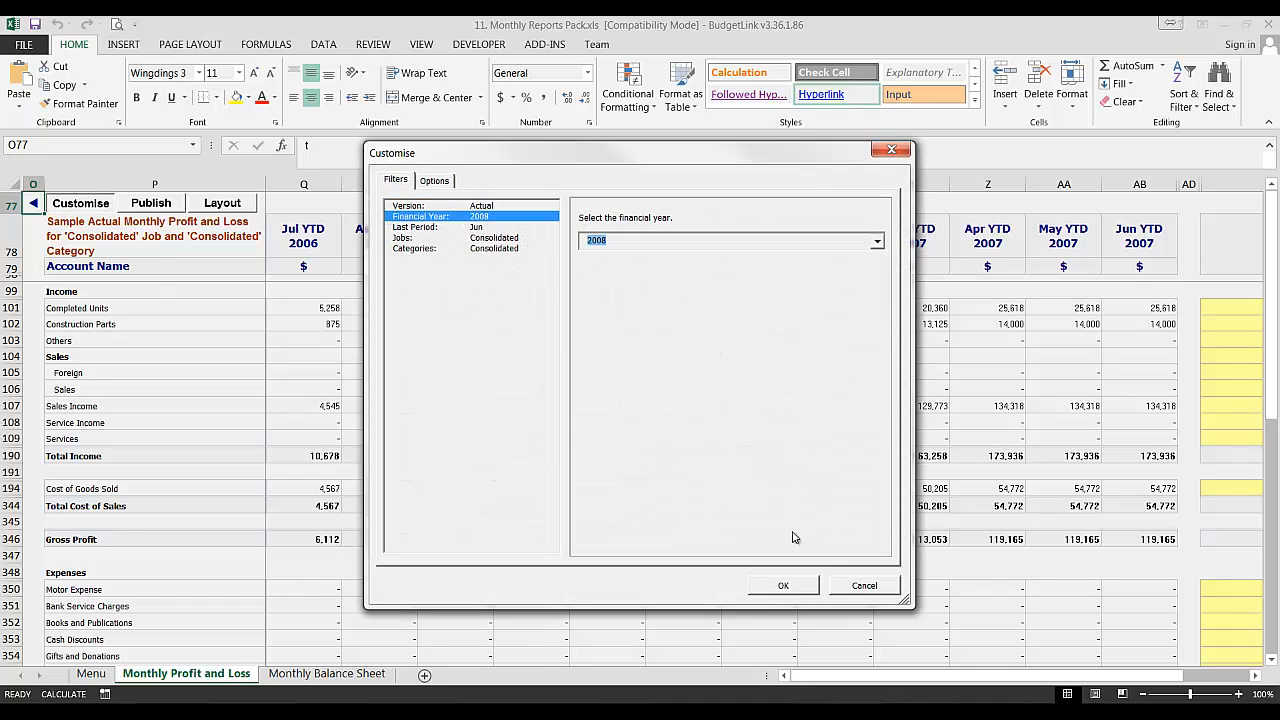
{"action": "left_click", "coordinate": [783, 585]}
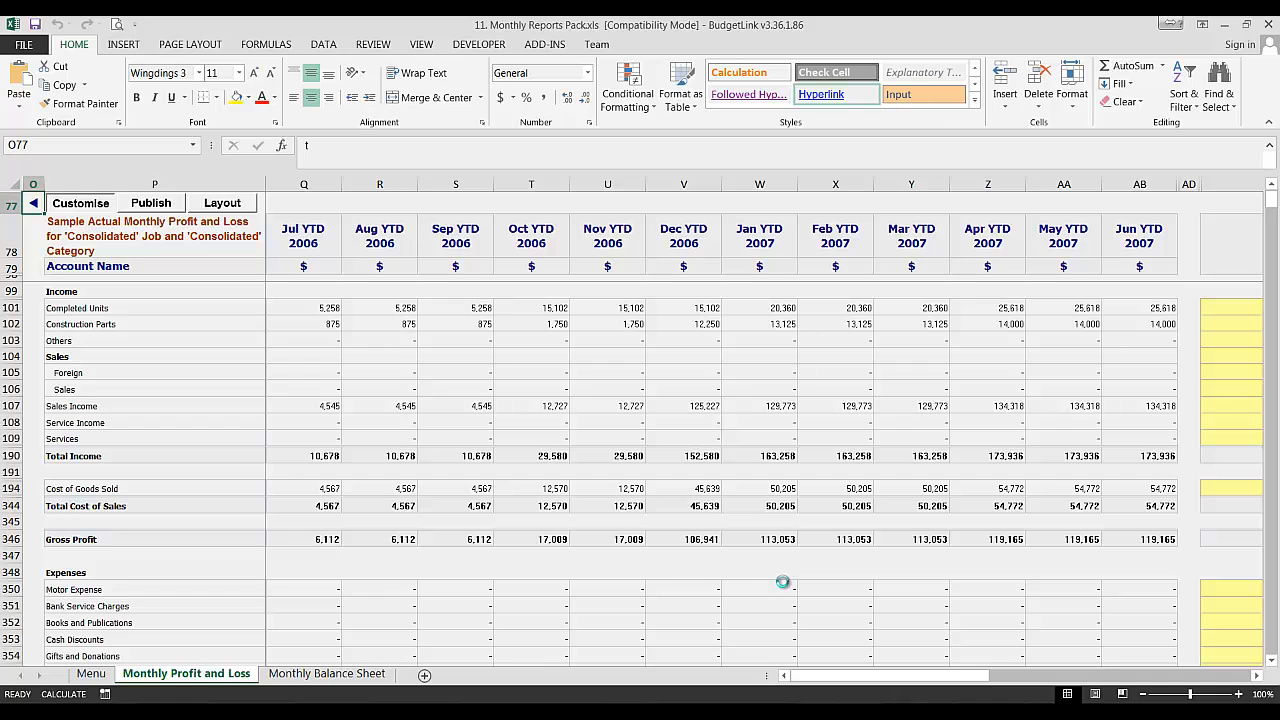